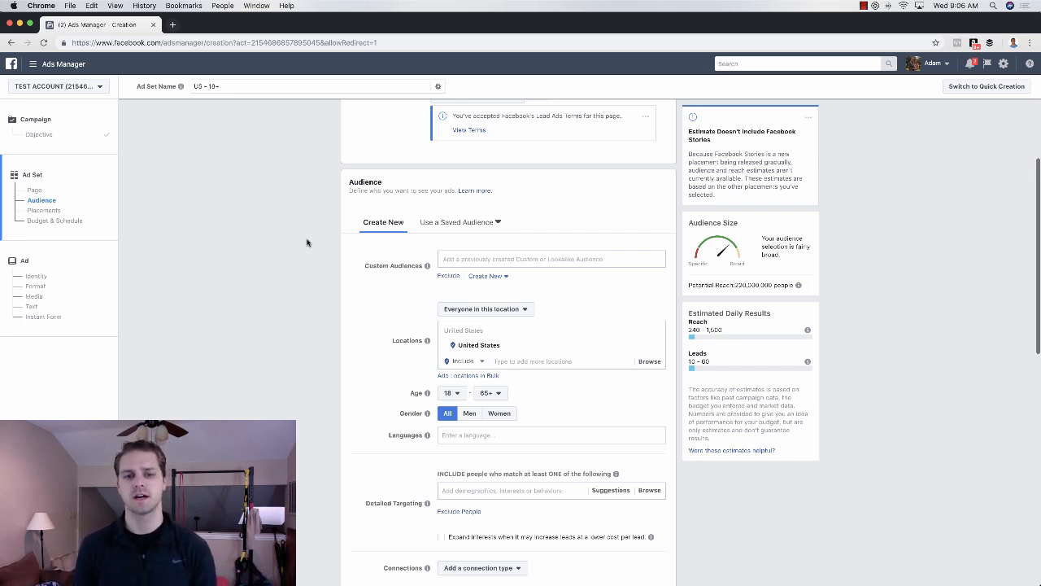
Limit the ad set's location targeting to people who live in this location.
scroll(437, 268, "down", 2)
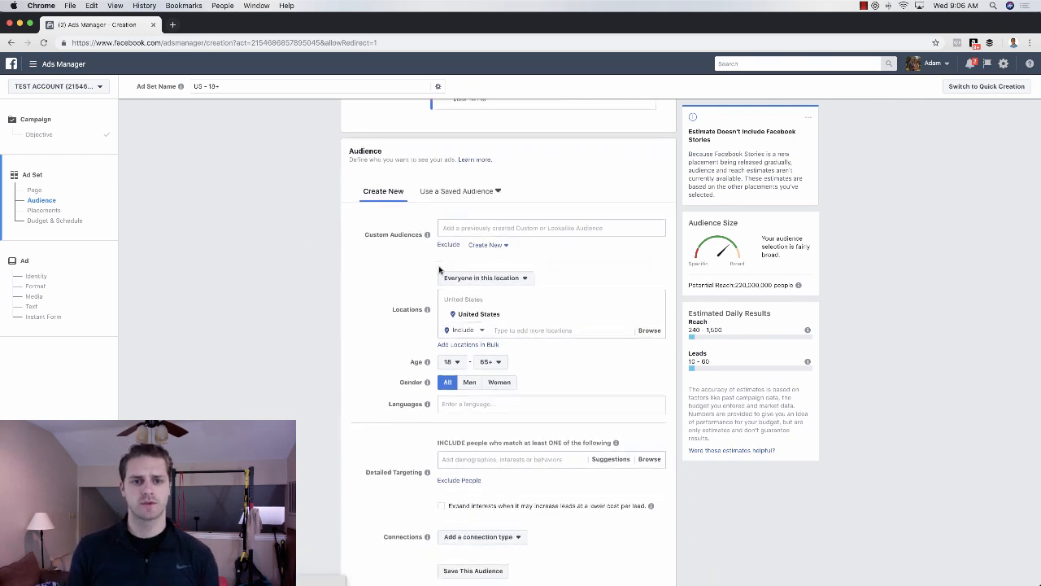
scroll(411, 273, "down", 1)
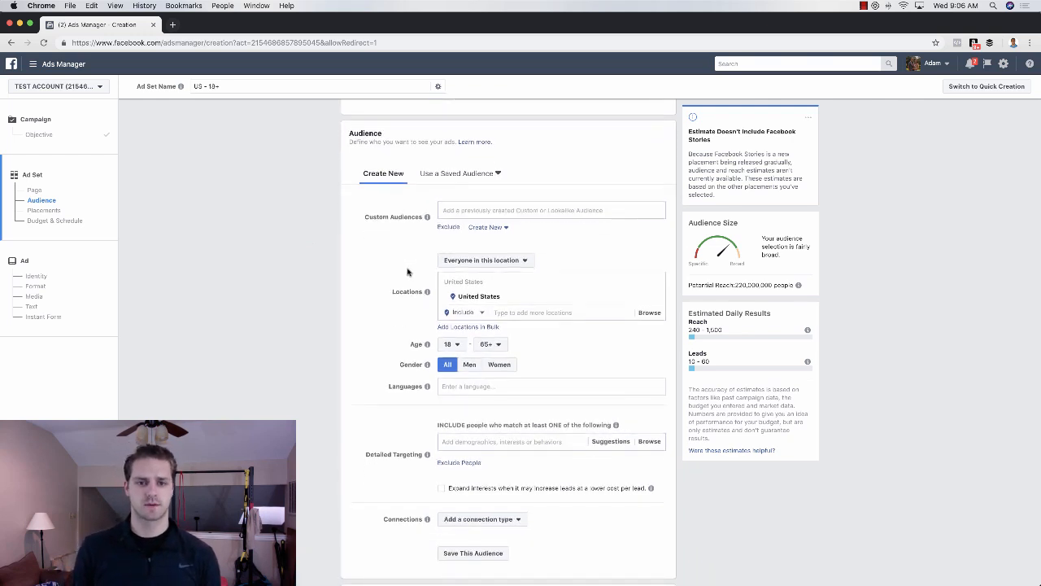
left_click(476, 264)
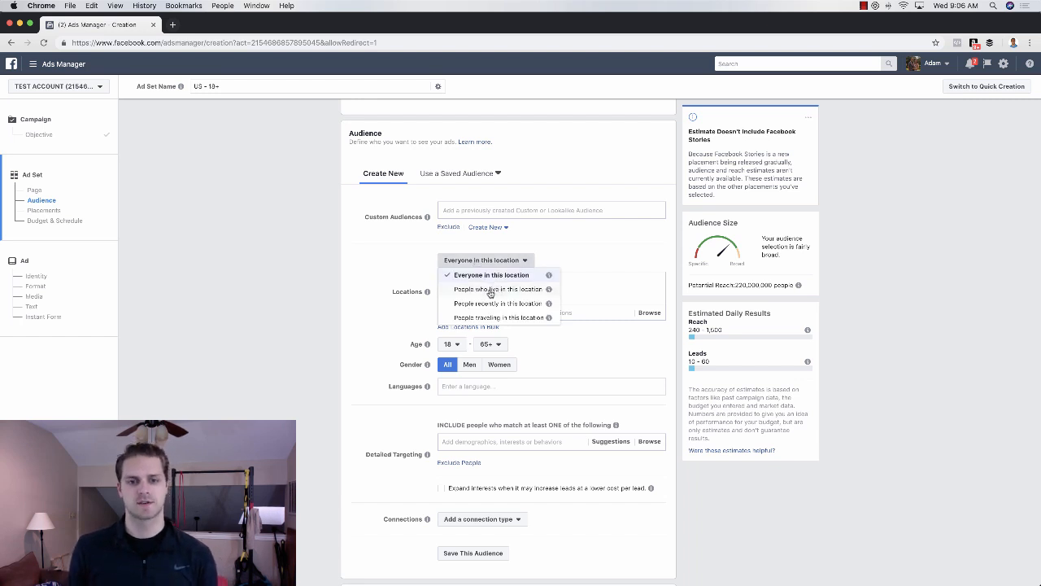
left_click(494, 290)
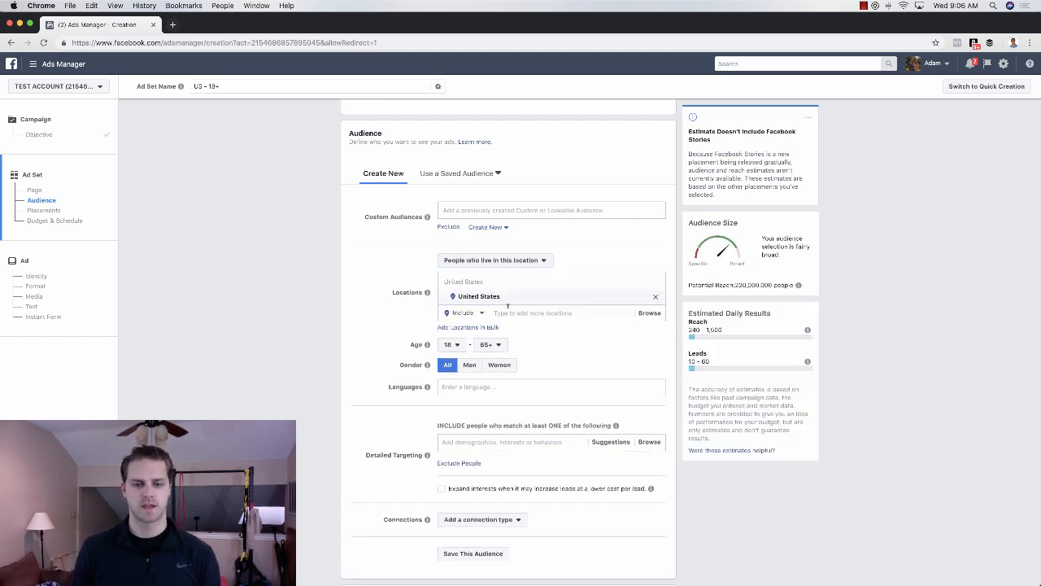
Add the city of Frisco, Texas as the audience location with a 10-mile radius.
left_click(521, 312)
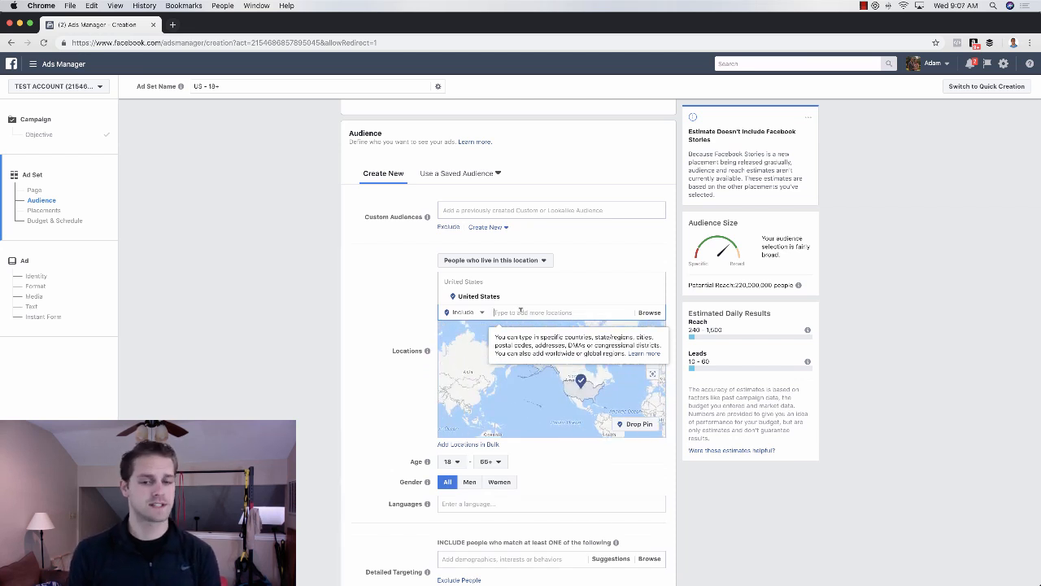
type("frisco")
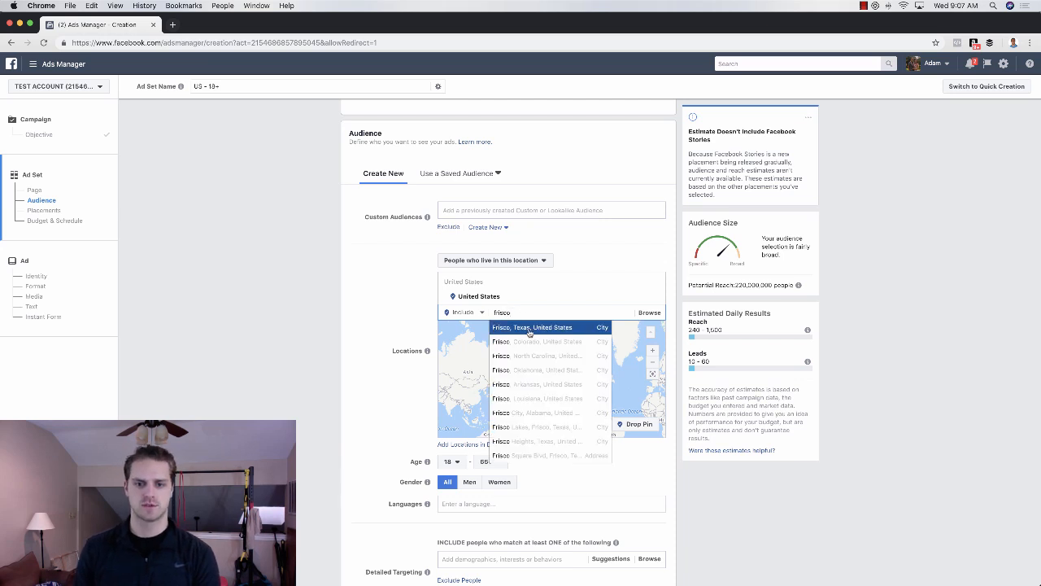
left_click(529, 329)
left_click(523, 297)
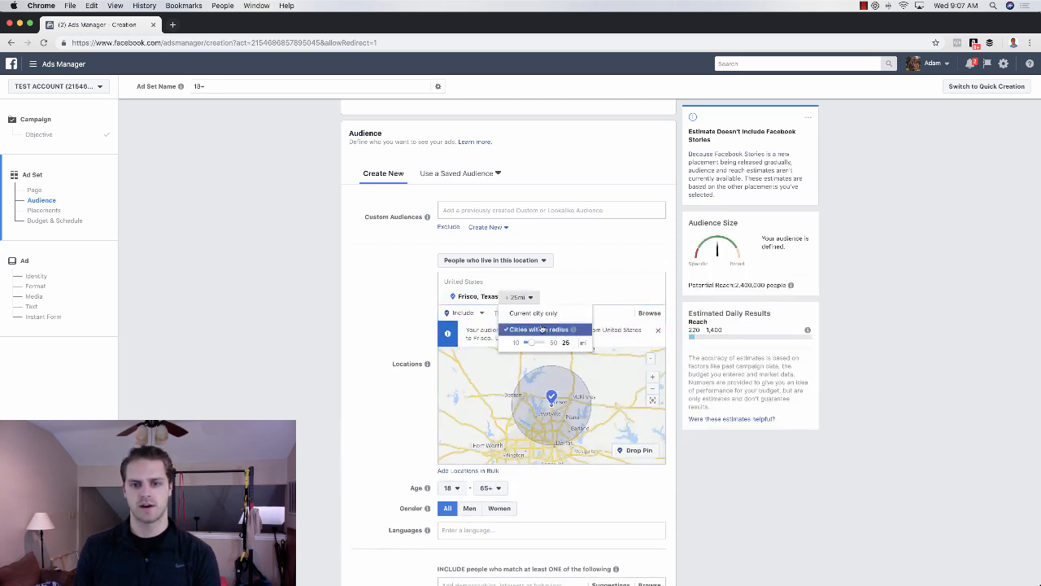
left_click(387, 315)
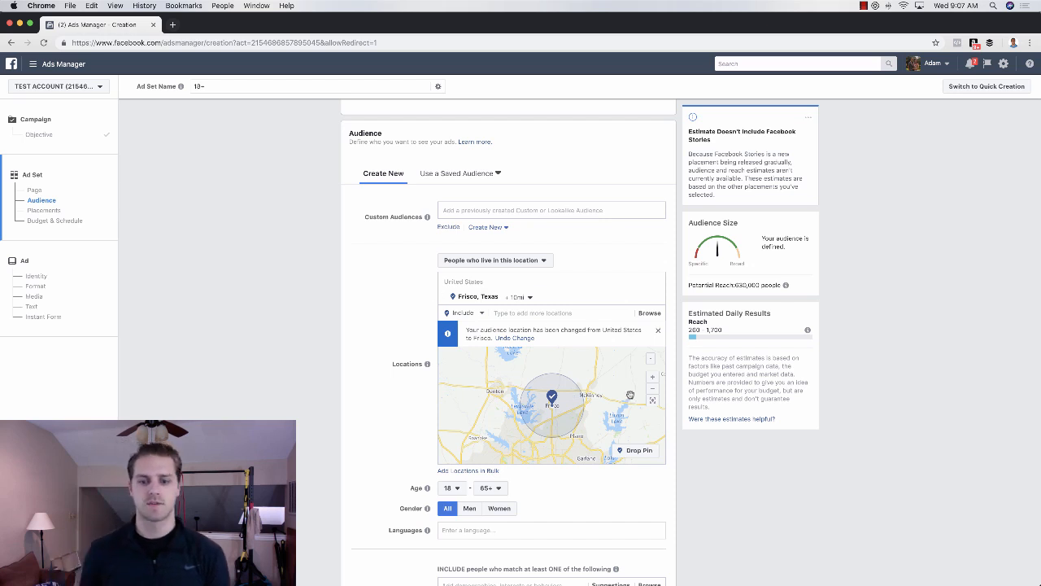
Drop a pin on central Frisco in the locations map and set its radius to 5 miles.
left_click(637, 450)
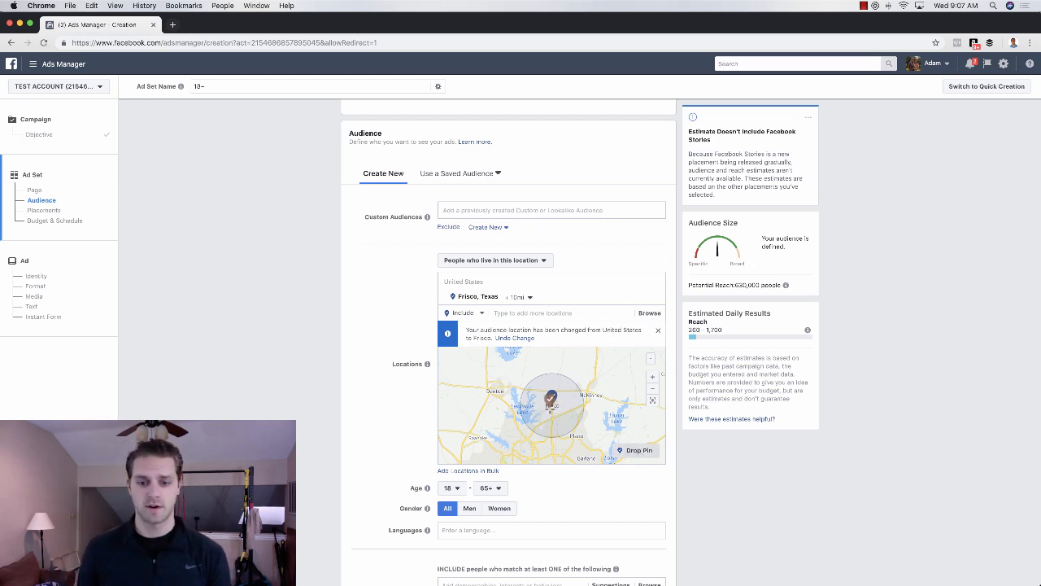
left_click(550, 405)
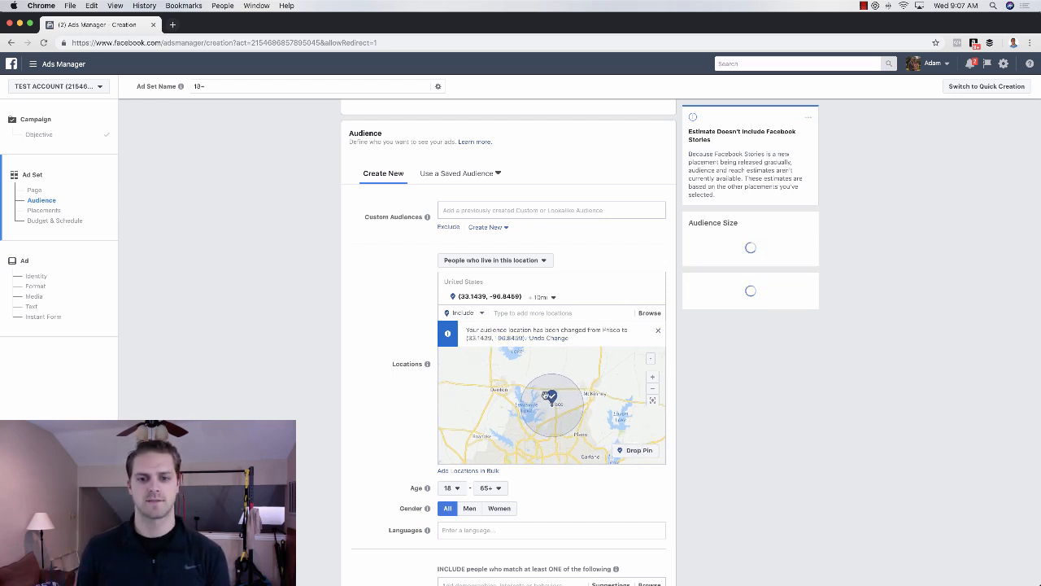
left_click(541, 297)
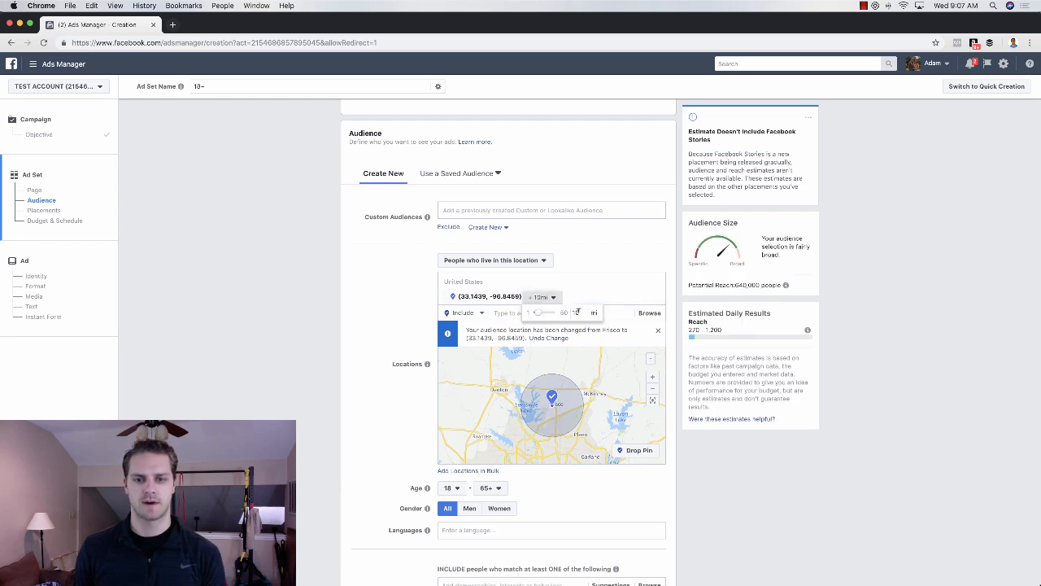
key("BackSpace")
key("BackSpace")
type("5")
key("Return")
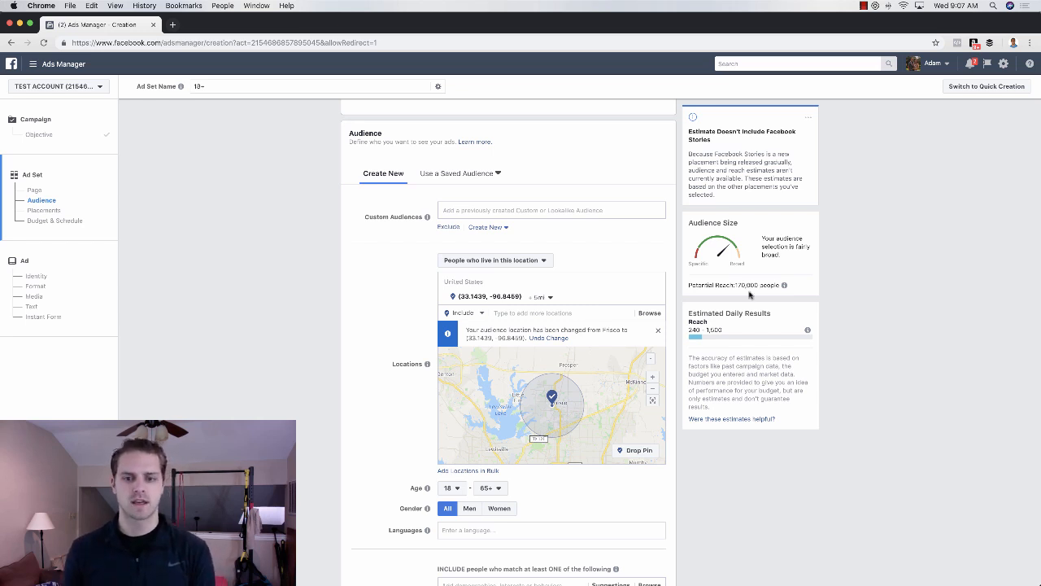
Set the audience age range to 26 through 40.
scroll(829, 298, "down", 3)
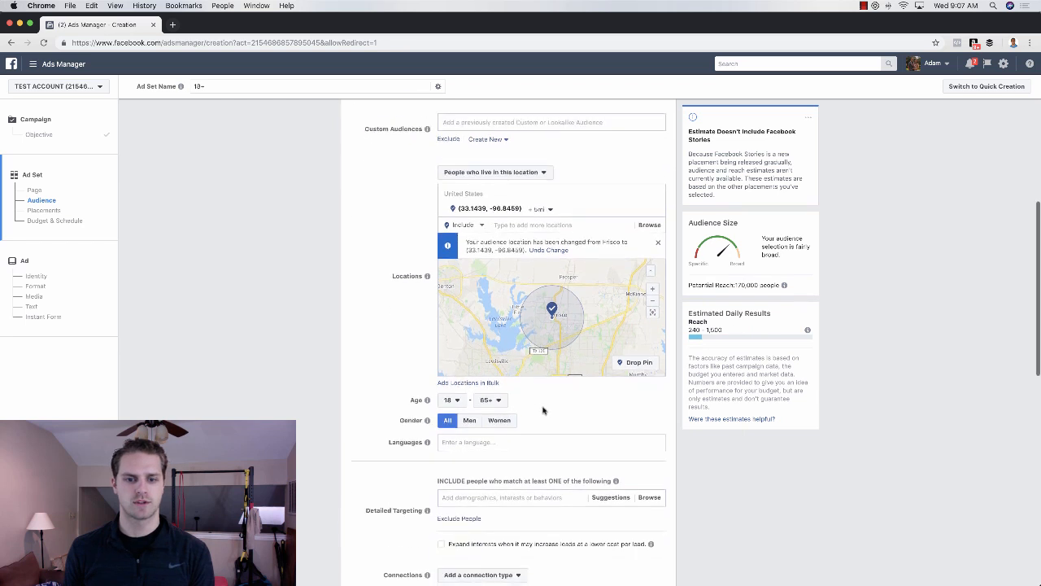
left_click(458, 403)
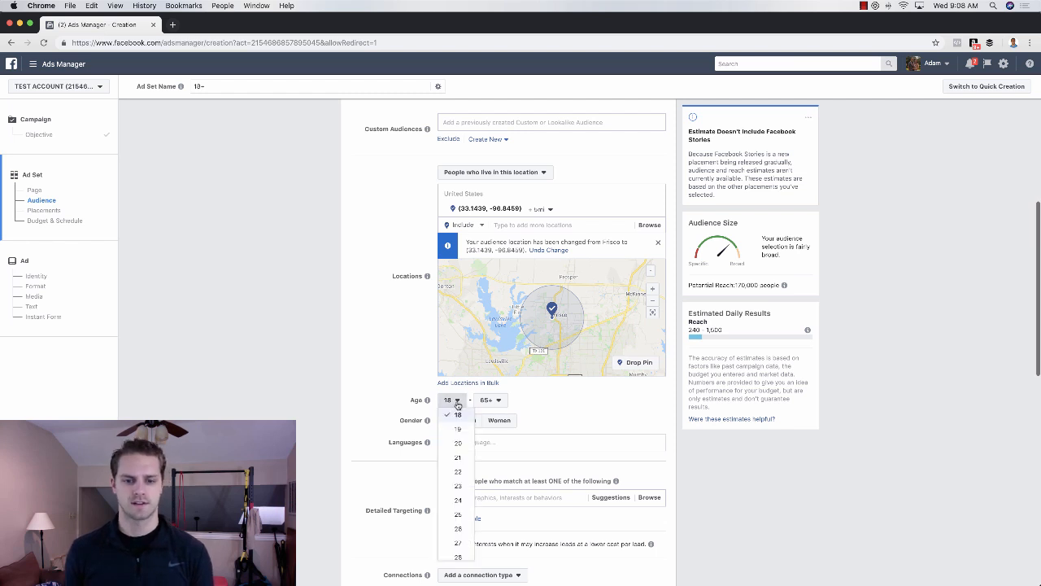
left_click(457, 529)
left_click(488, 400)
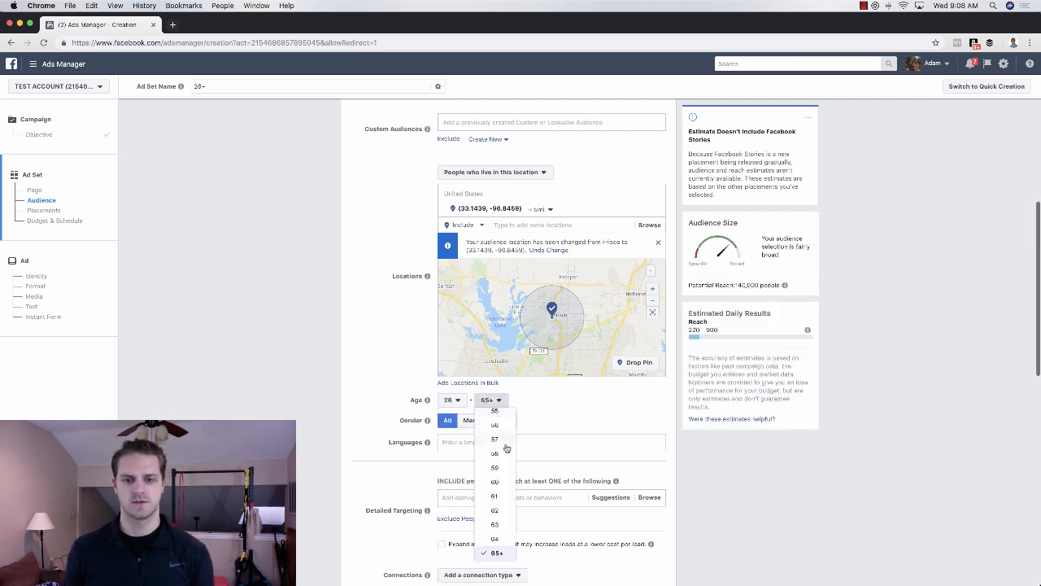
scroll(498, 501, "up", 6)
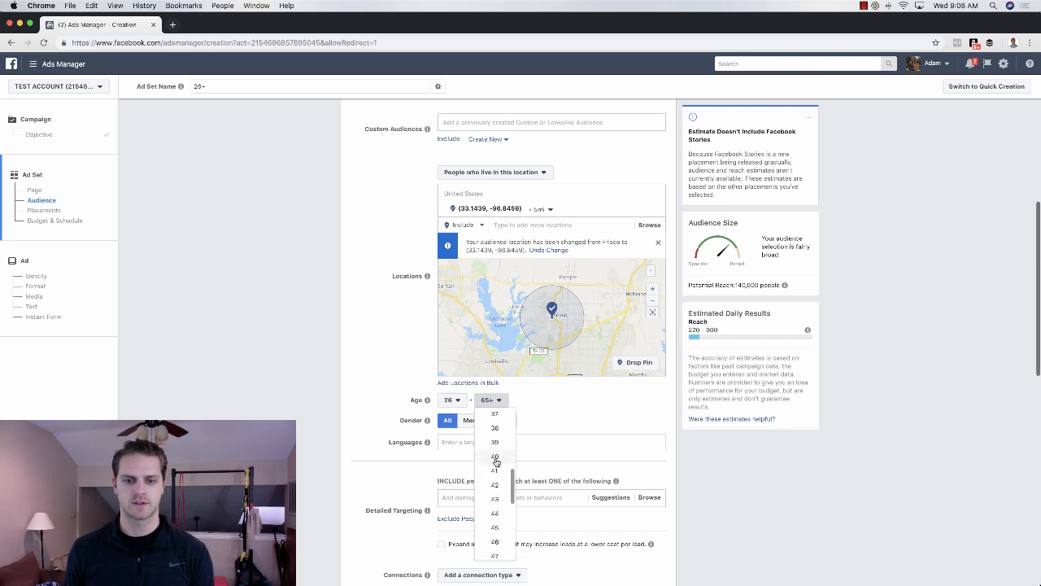
left_click(494, 460)
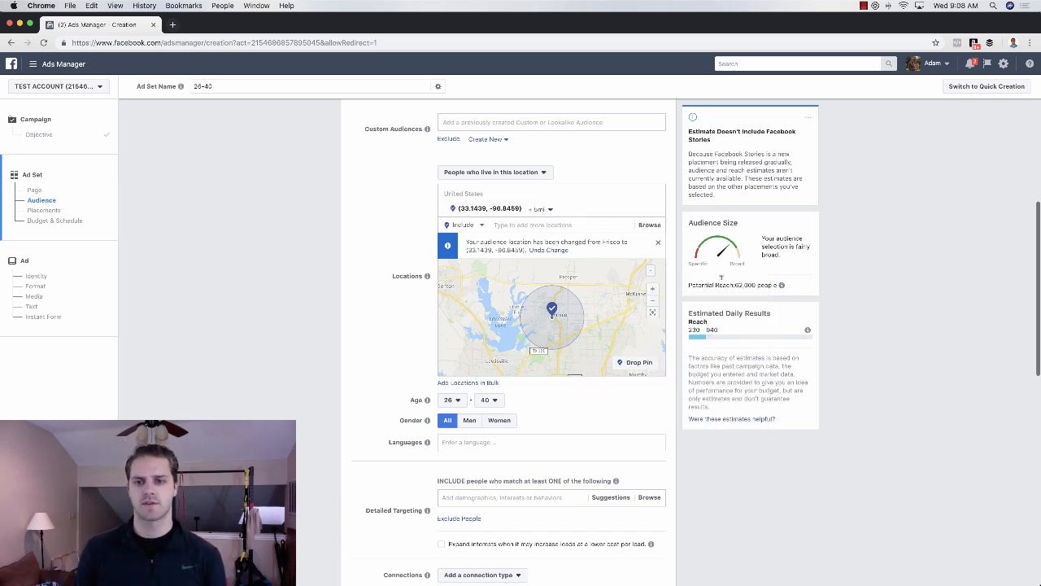
Set the radius around the dropped pin to 8 miles.
left_click(546, 209)
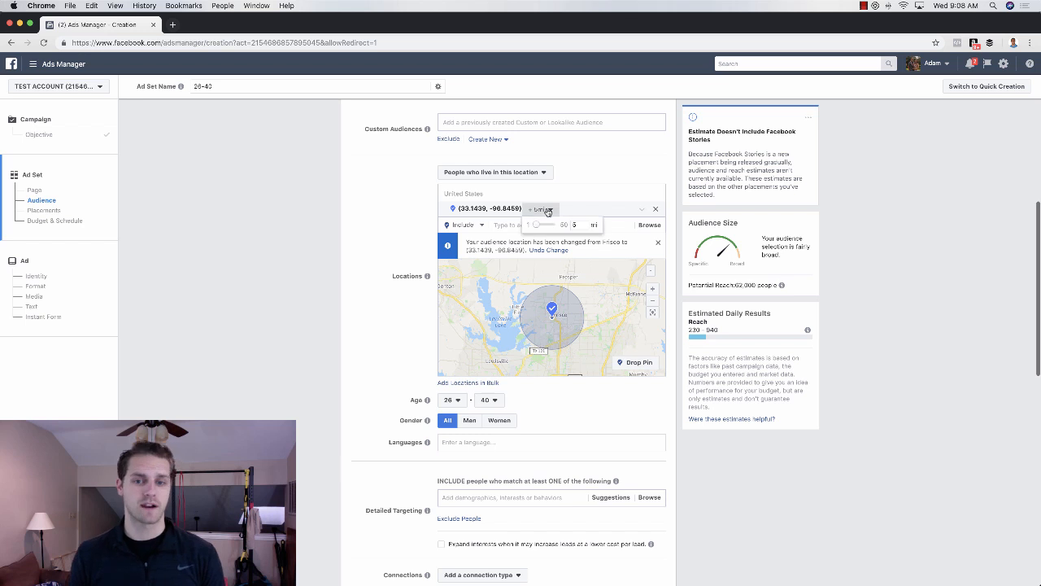
key("BackSpace")
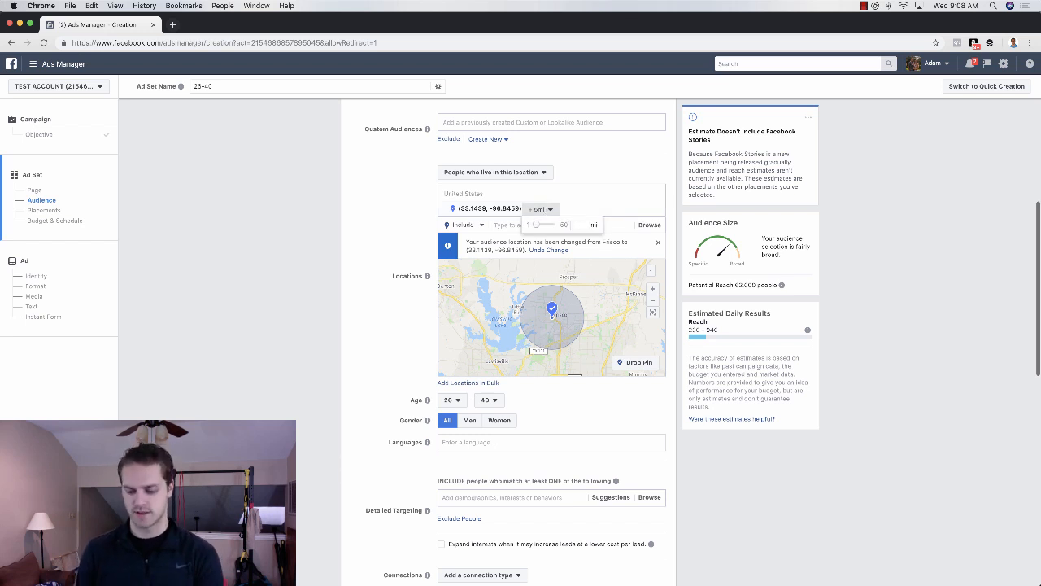
type("8")
key("Return")
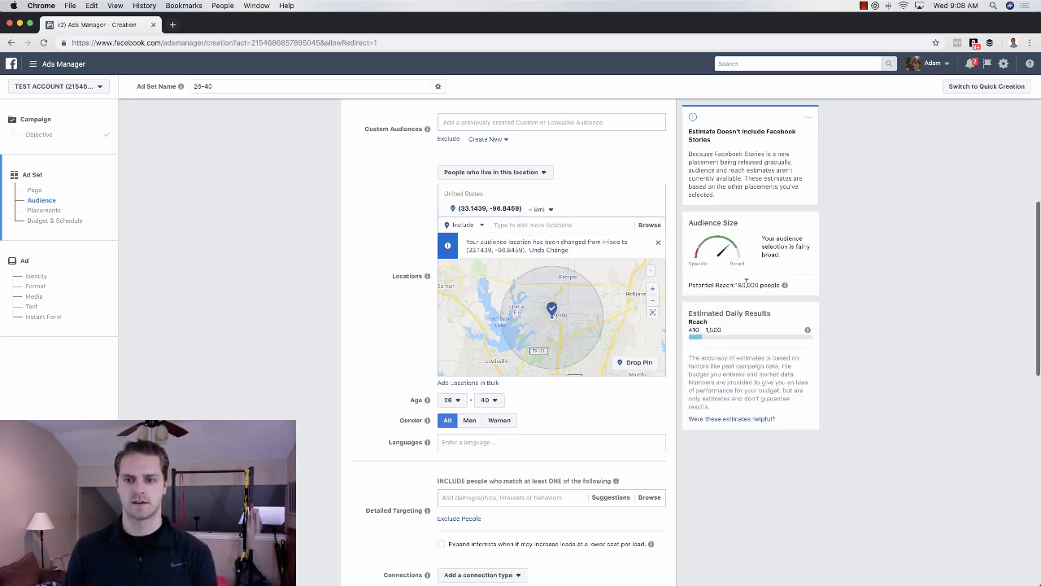
left_click(545, 210)
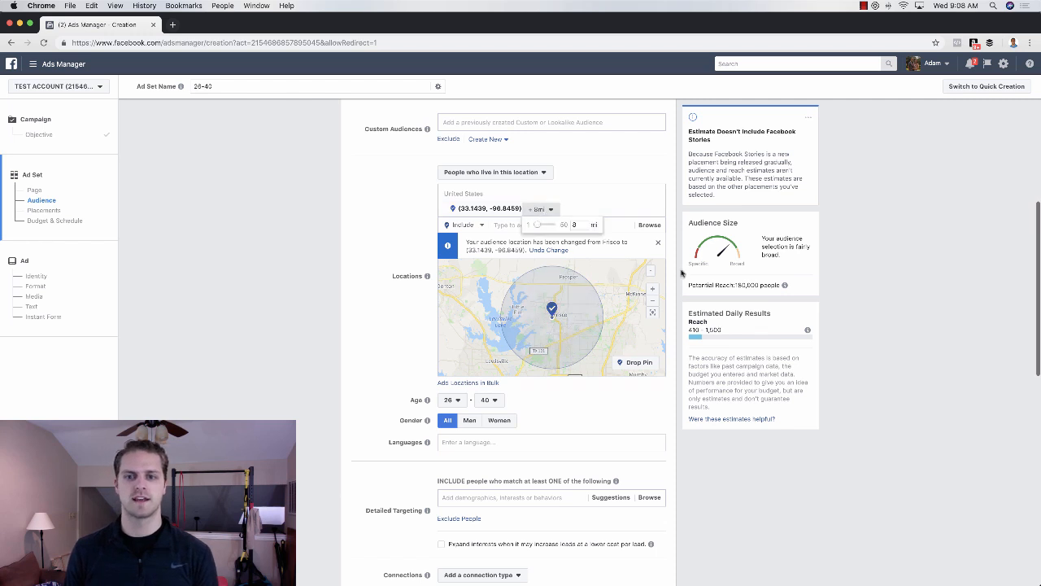
Add English (All) as the audience language.
scroll(553, 394, "down", 1)
scroll(553, 393, "down", 1)
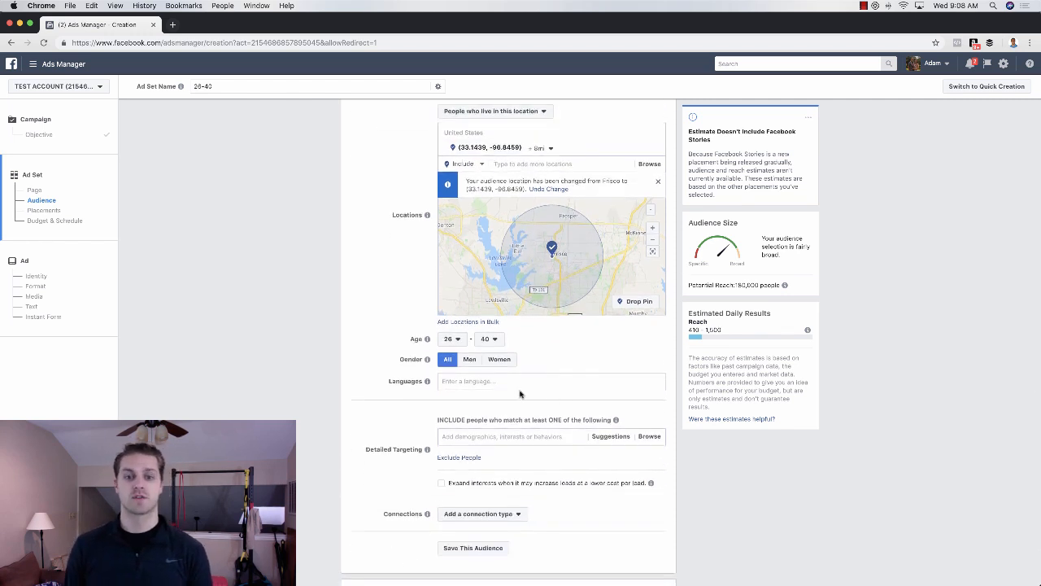
left_click(469, 380)
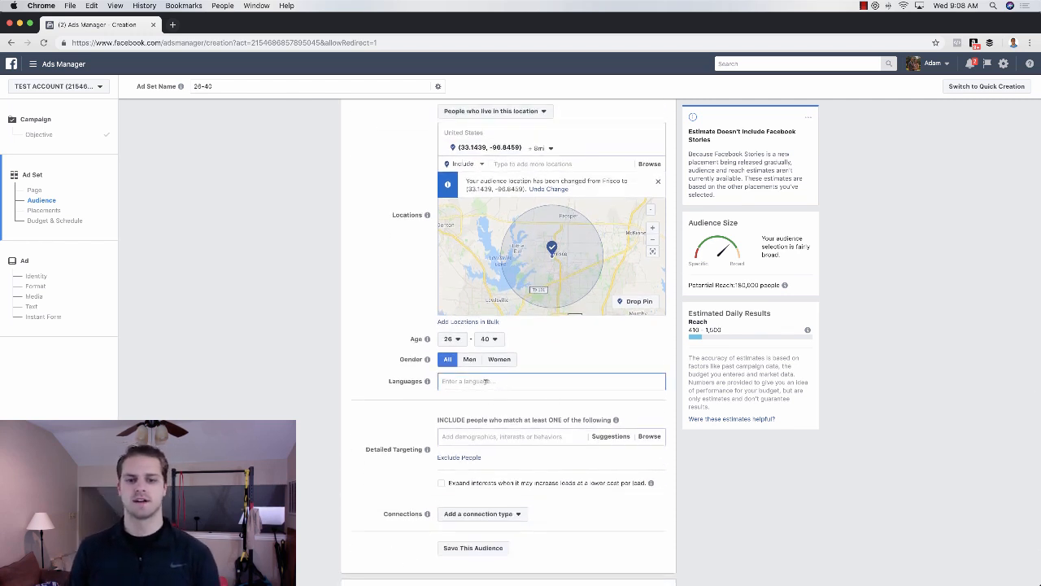
type("english")
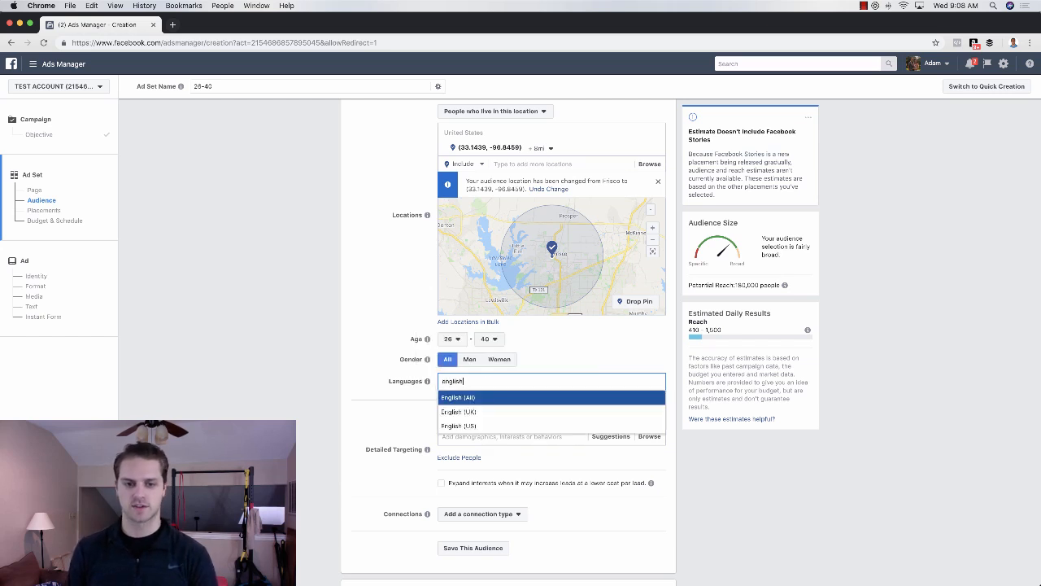
key("Return")
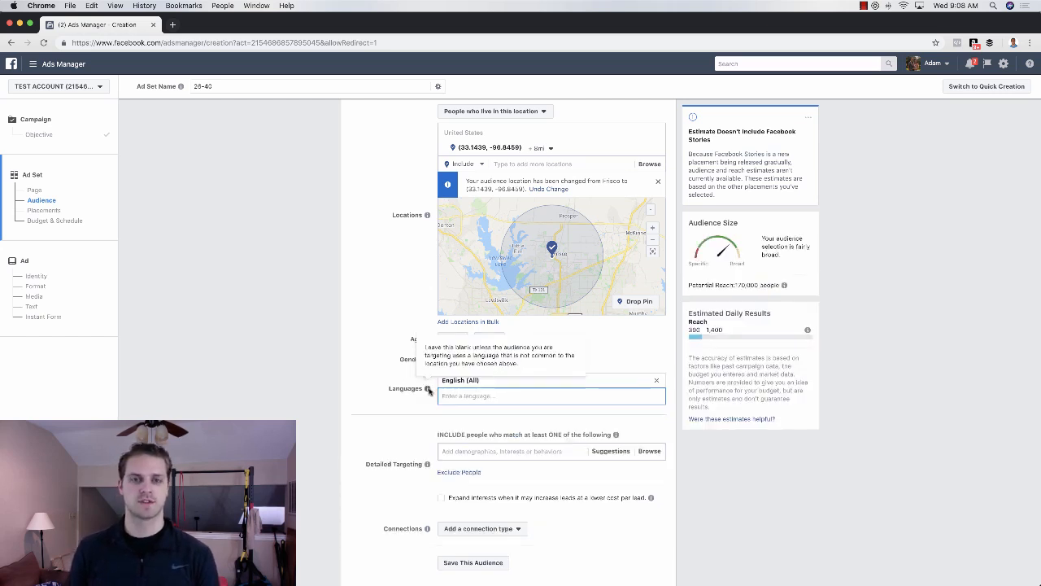
Search detailed targeting for property tax and include the Property tax interest.
scroll(409, 382, "down", 2)
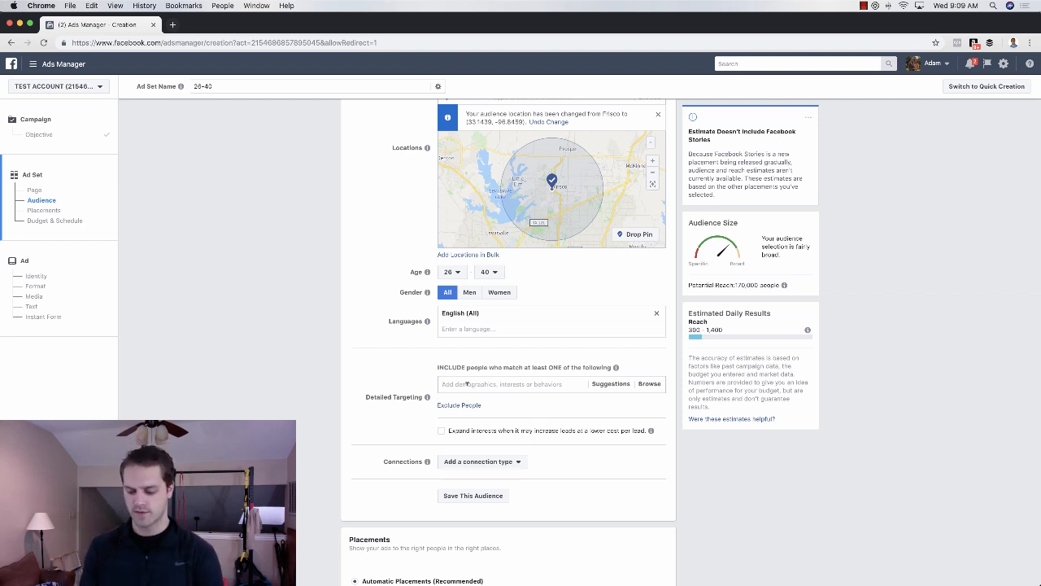
left_click(467, 384)
type("p")
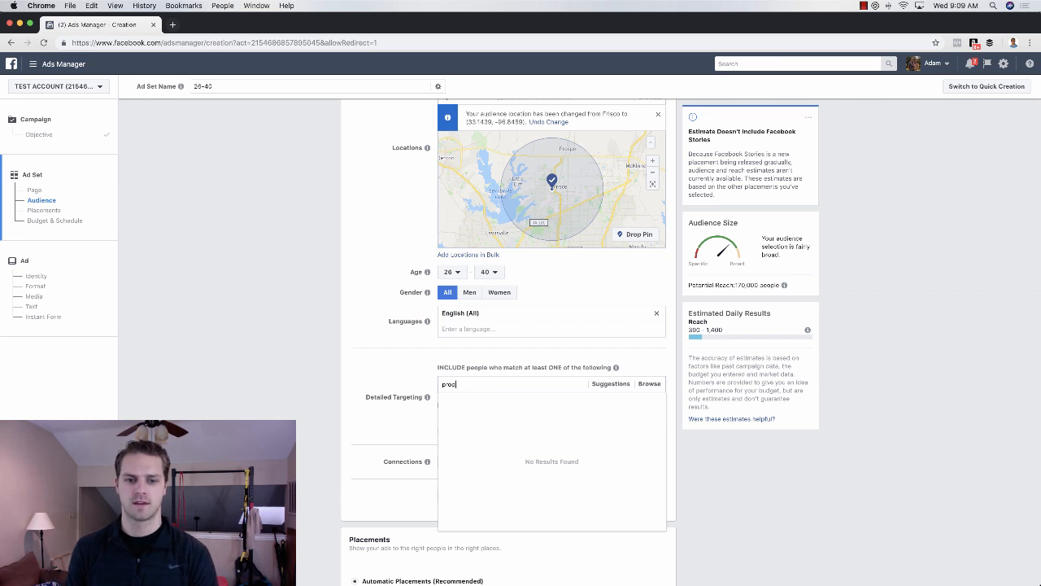
type("rosteryp")
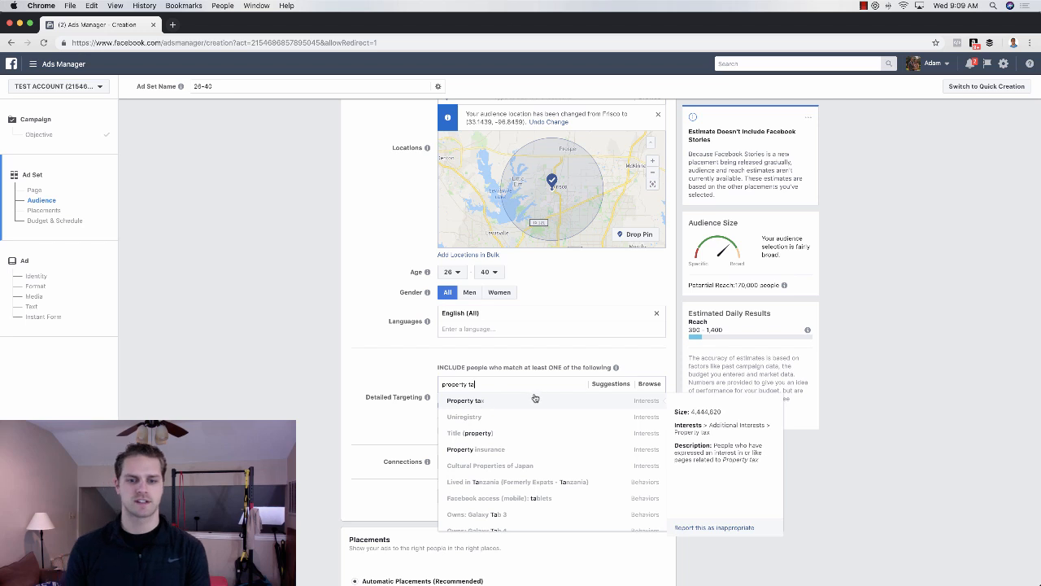
left_click(535, 398)
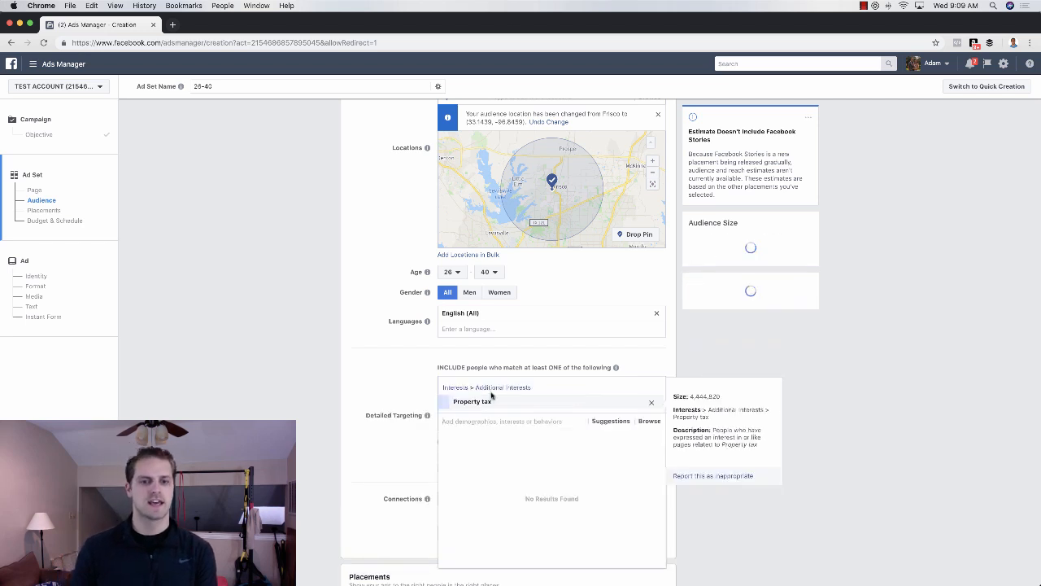
Add the suggested interests Property insurance, Home insurance and Real estate appraisal to the detailed targeting.
left_click(610, 421)
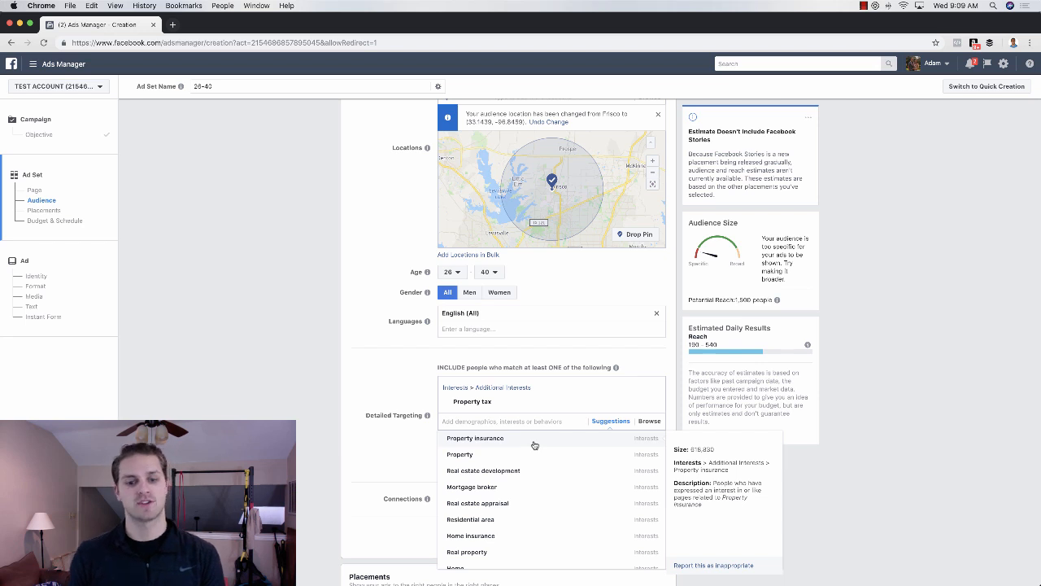
left_click(533, 441)
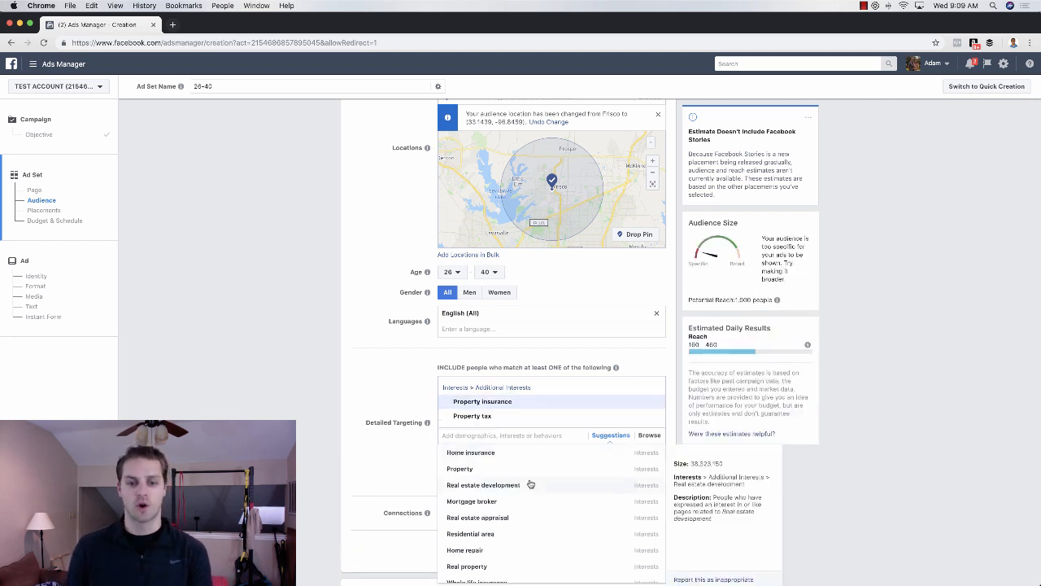
left_click(524, 455)
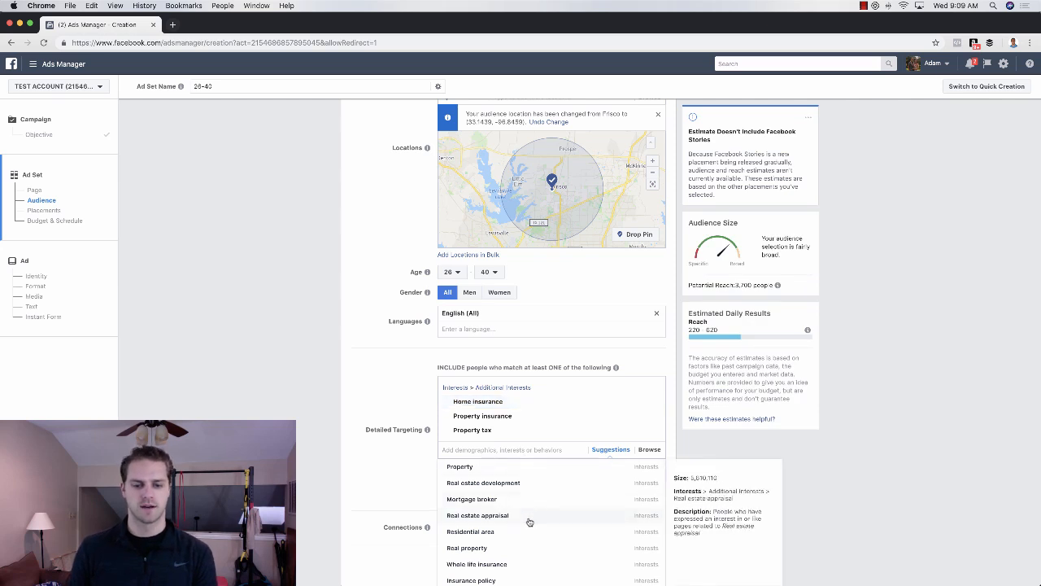
scroll(529, 521, "down", 2)
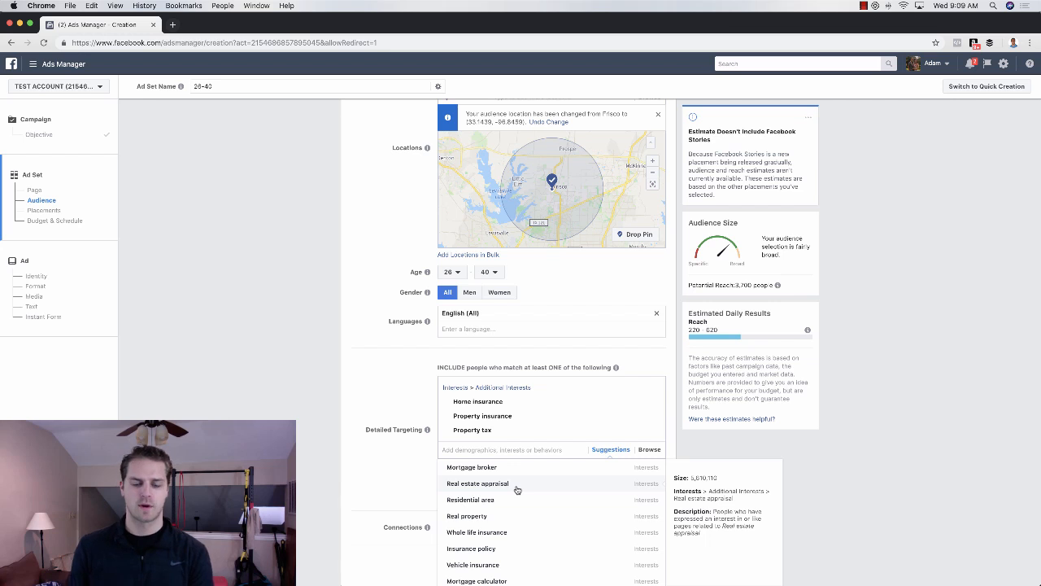
left_click(510, 485)
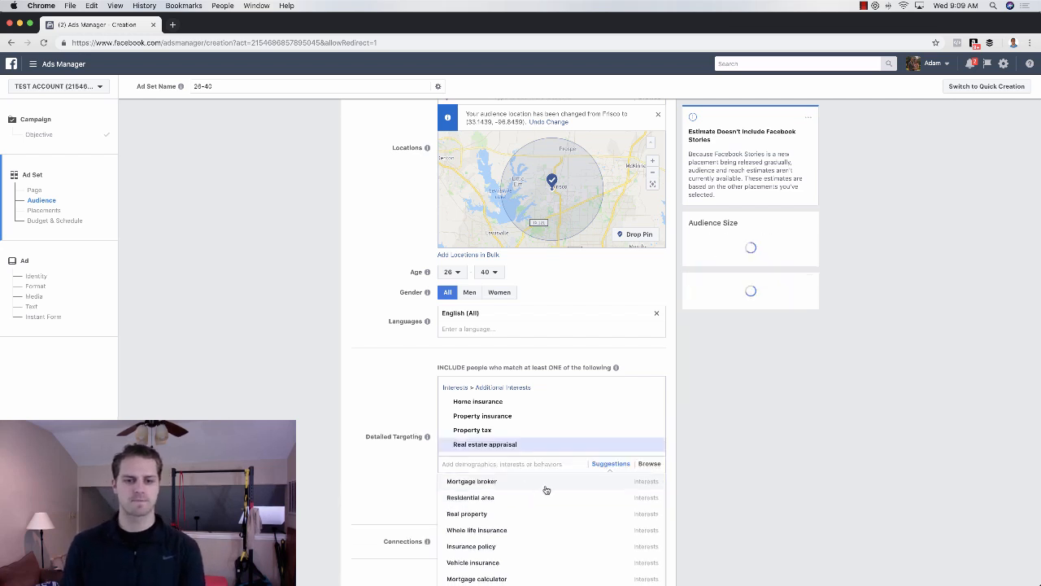
scroll(530, 491, "down", 1)
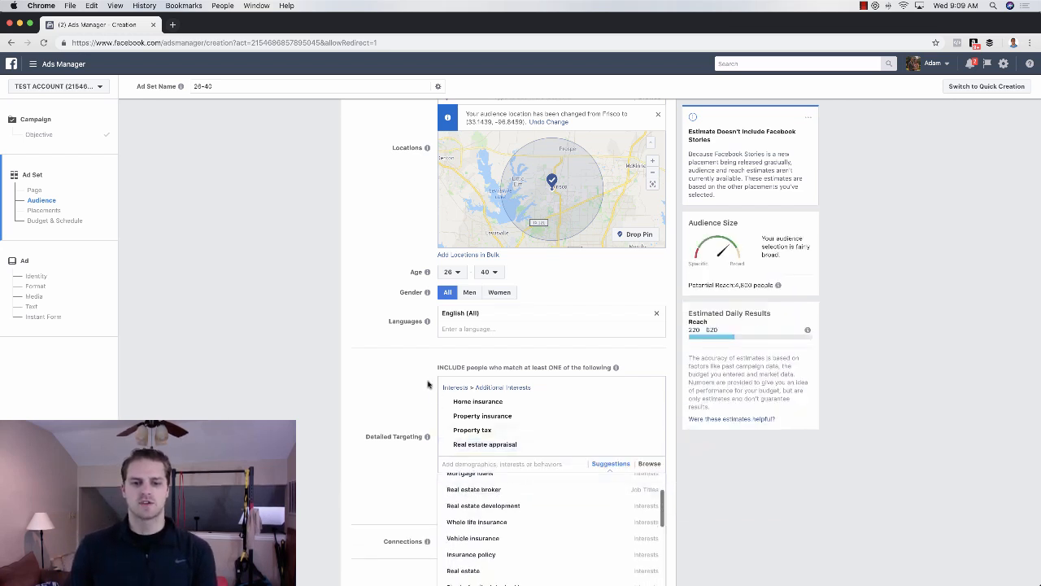
Remove all the additional interests from detailed targeting and delete the dropped-pin location from the audience.
left_click(423, 411)
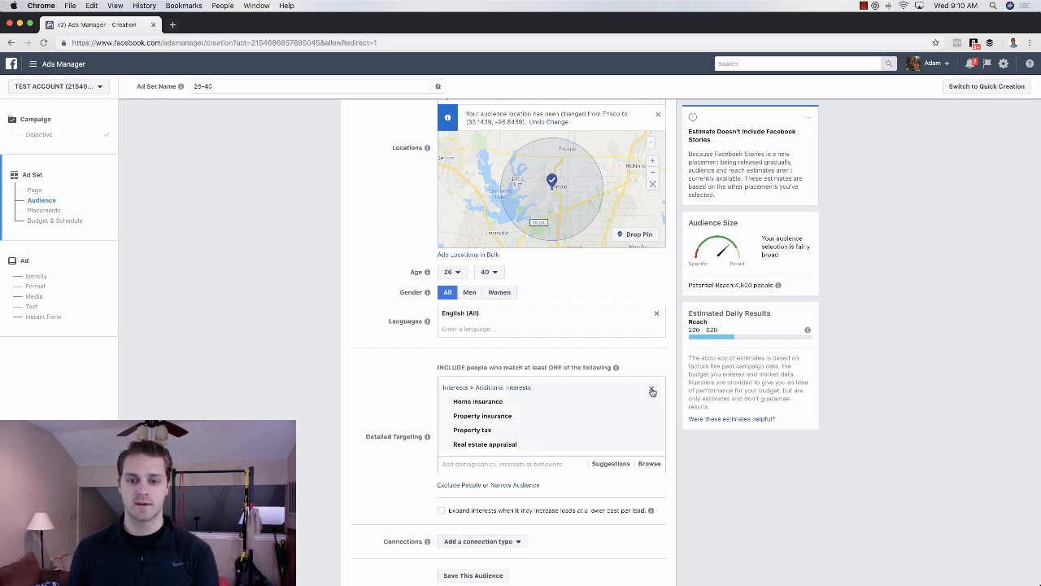
left_click(651, 389)
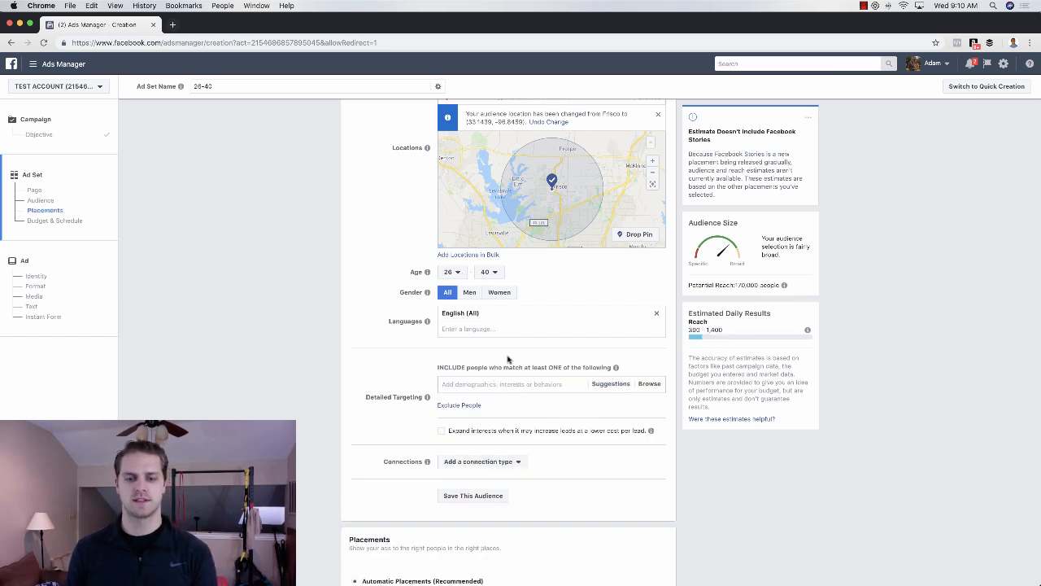
scroll(376, 272, "up", 2)
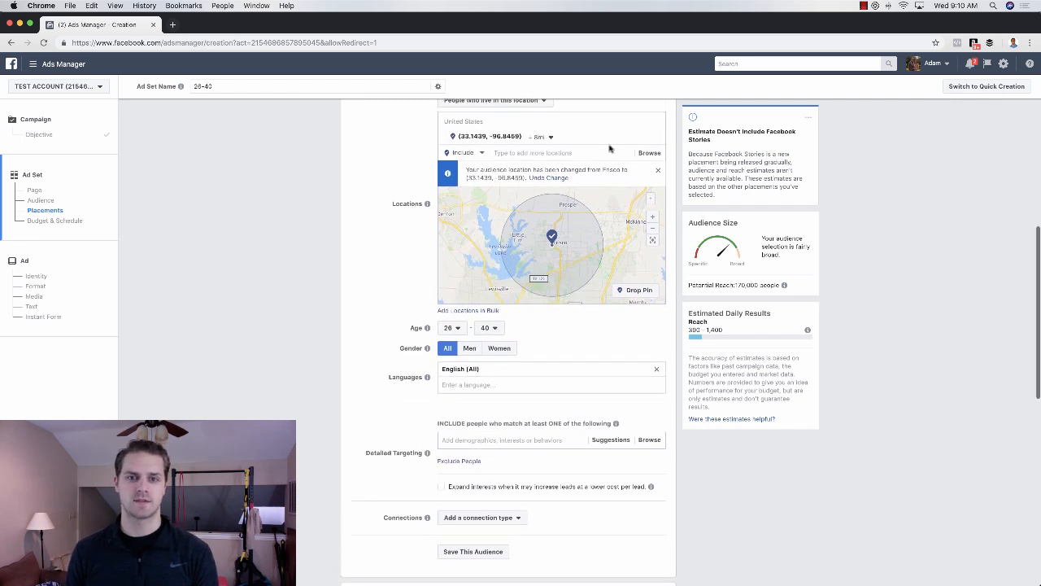
left_click(658, 139)
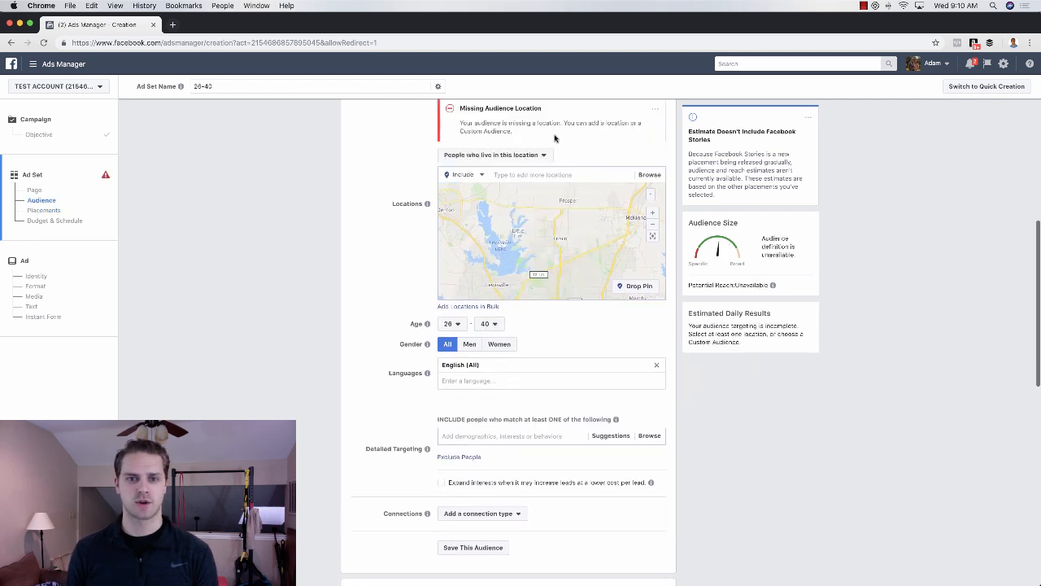
Add Texas as the included audience location.
left_click(537, 172)
type("le")
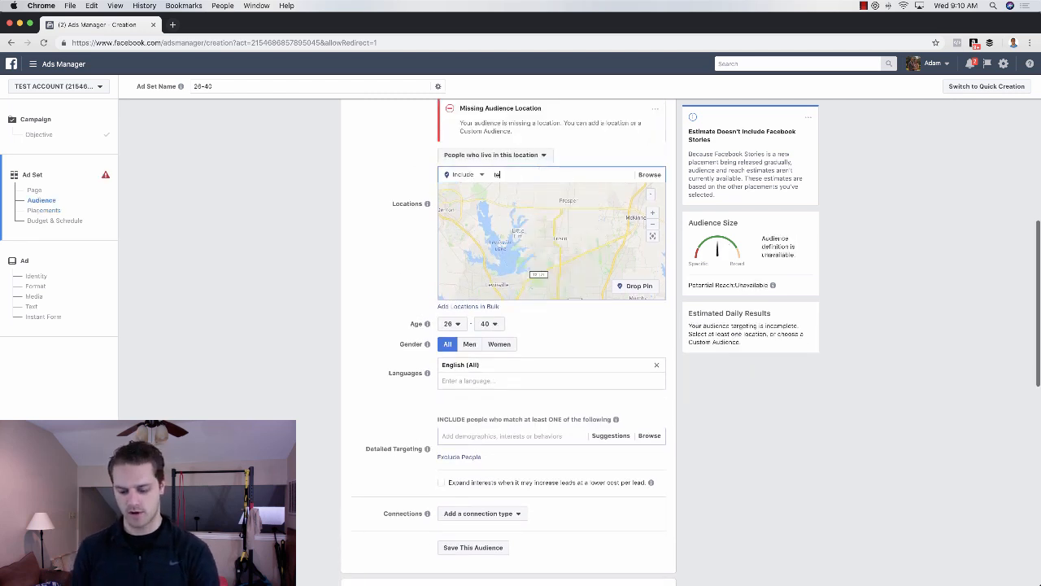
left_click(540, 190)
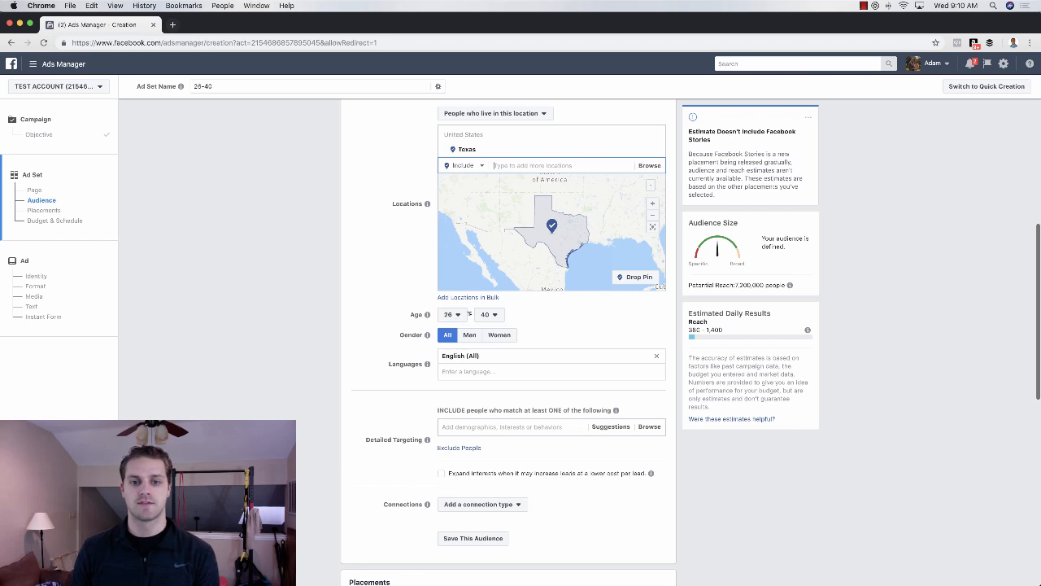
Set the audience's maximum age to 50.
left_click(488, 315)
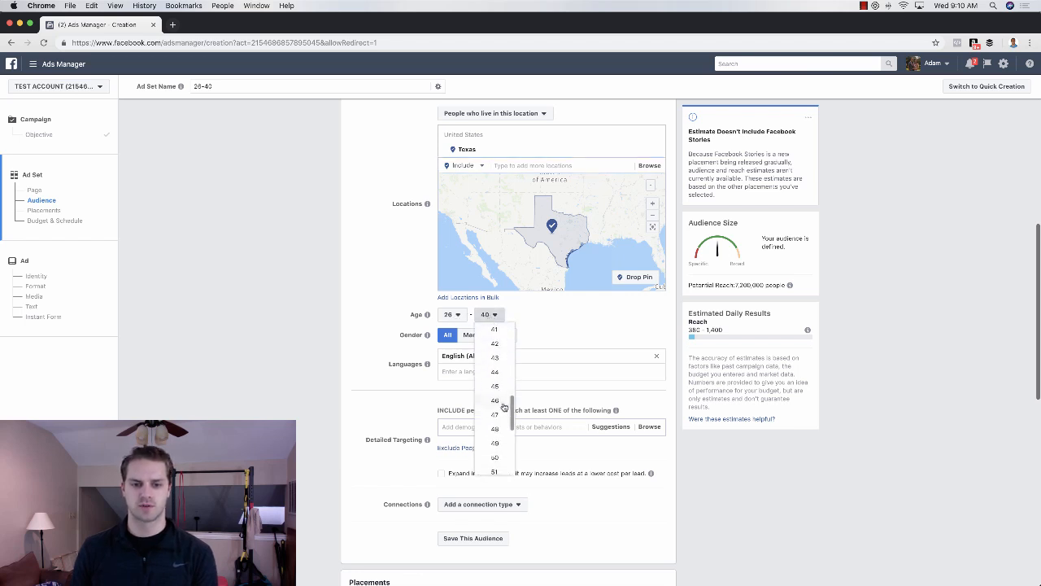
scroll(496, 455, "down", 2)
left_click(495, 458)
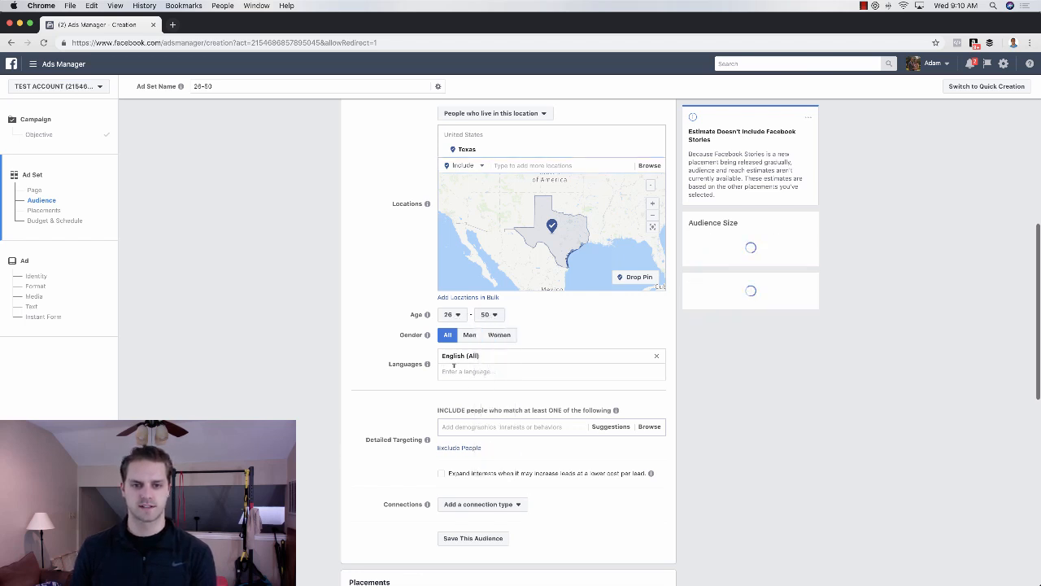
Search detailed targeting for mortgage and include the Mortgage loans interest.
left_click(476, 426)
type("mortgag")
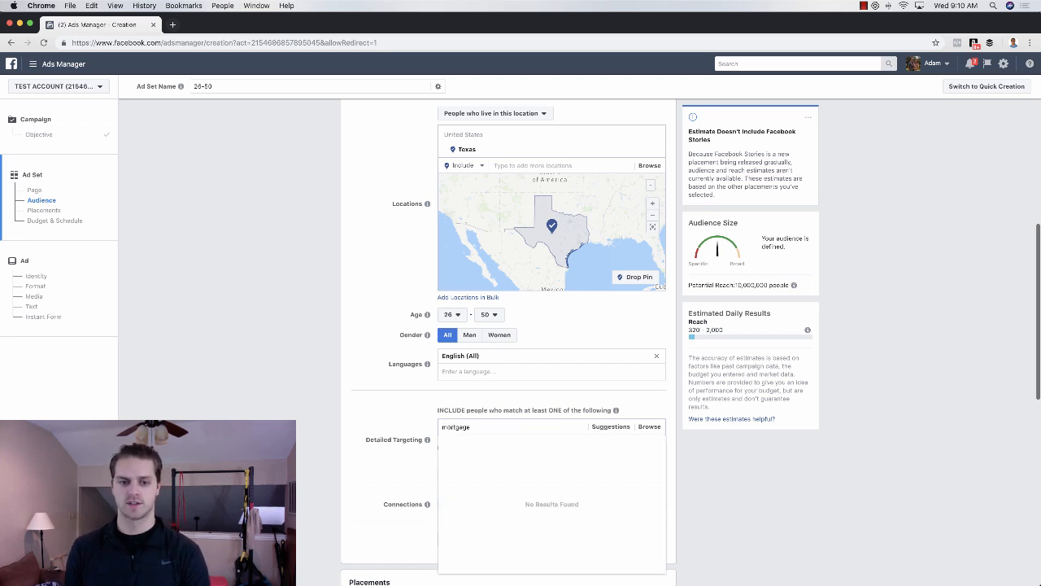
type("e")
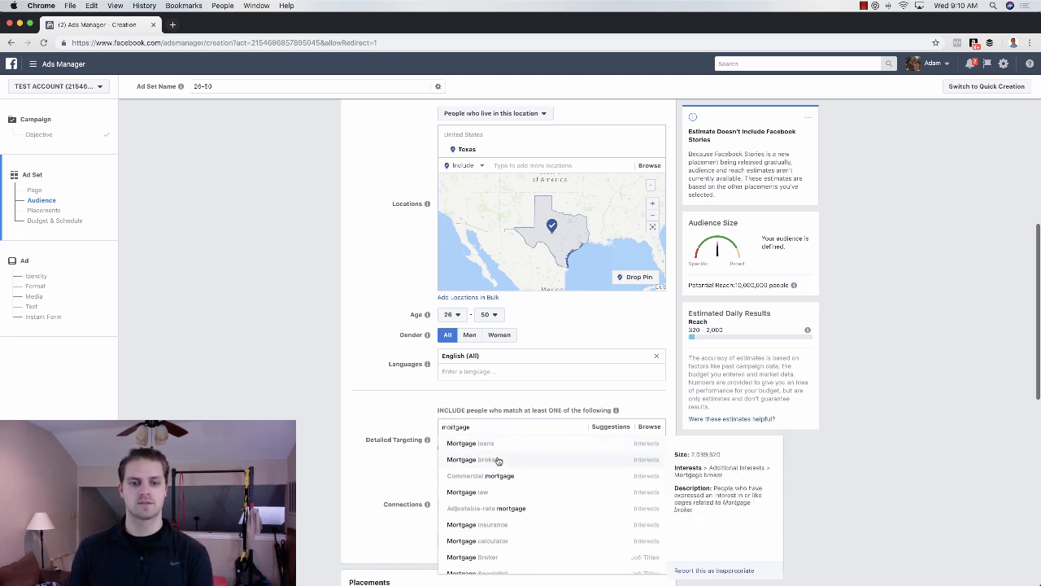
scroll(536, 496, "down", 1)
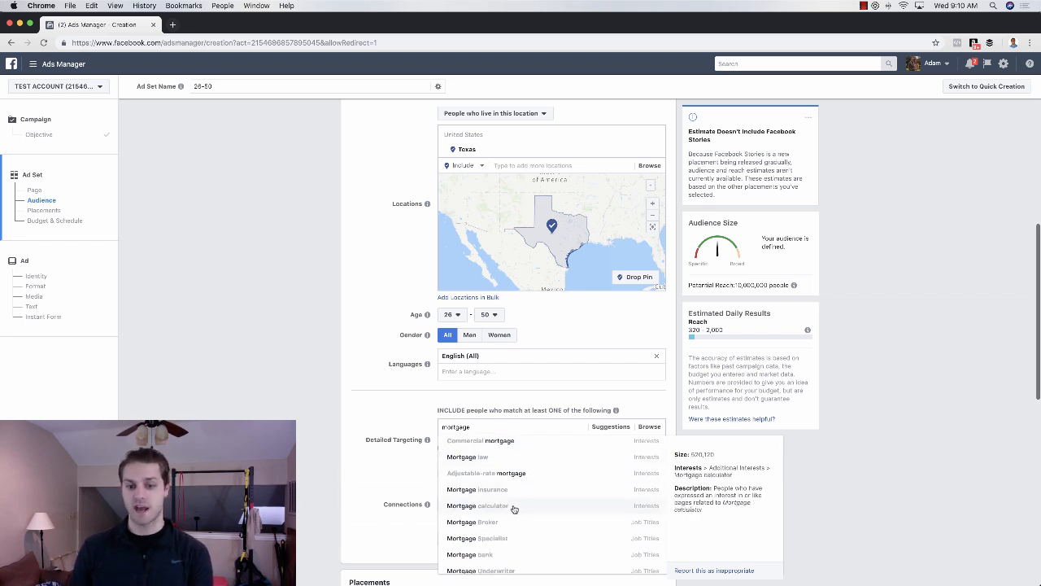
scroll(521, 508, "down", 1)
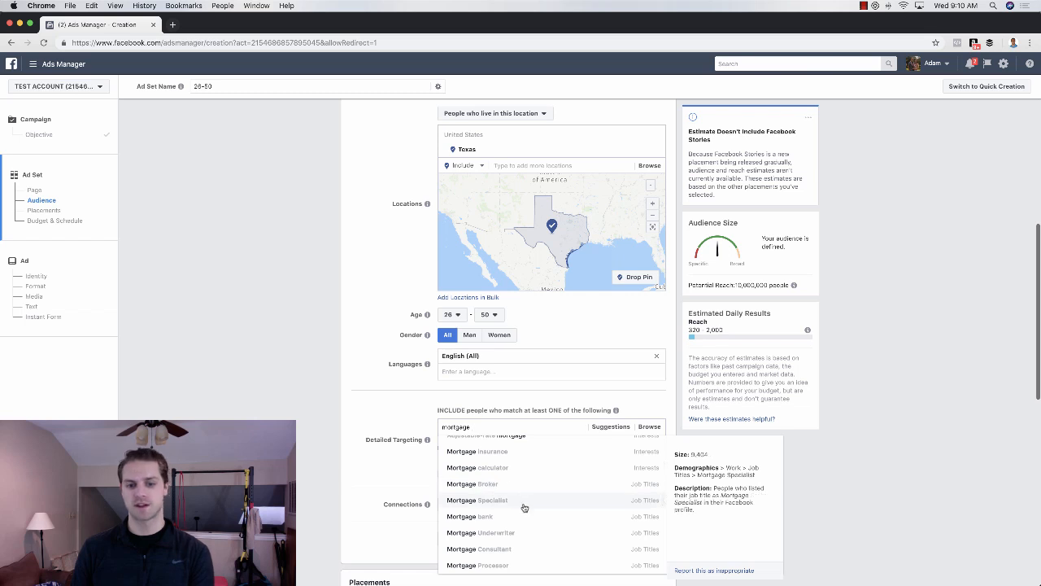
scroll(531, 463, "up", 1)
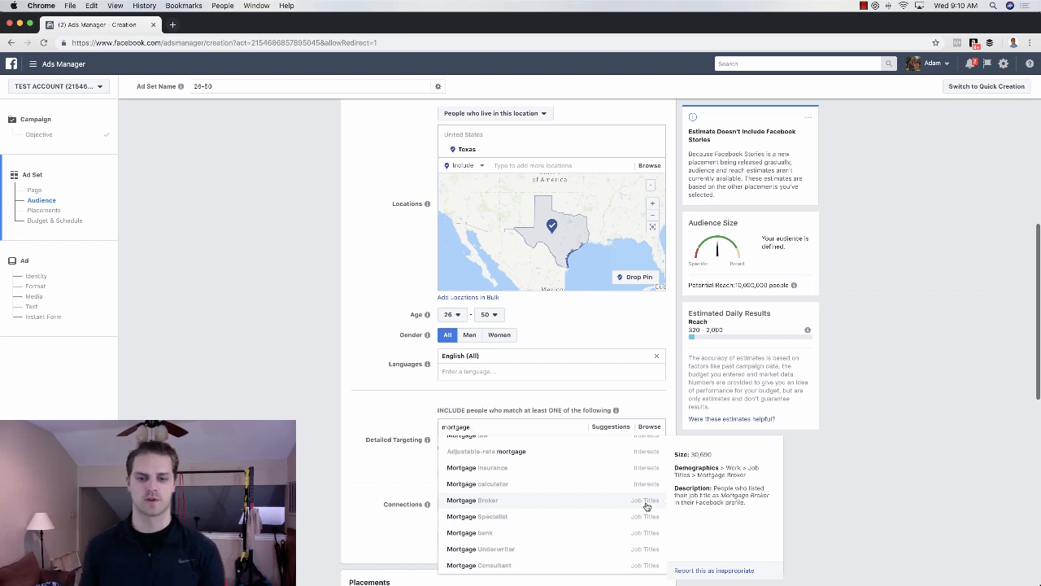
scroll(624, 466, "up", 3)
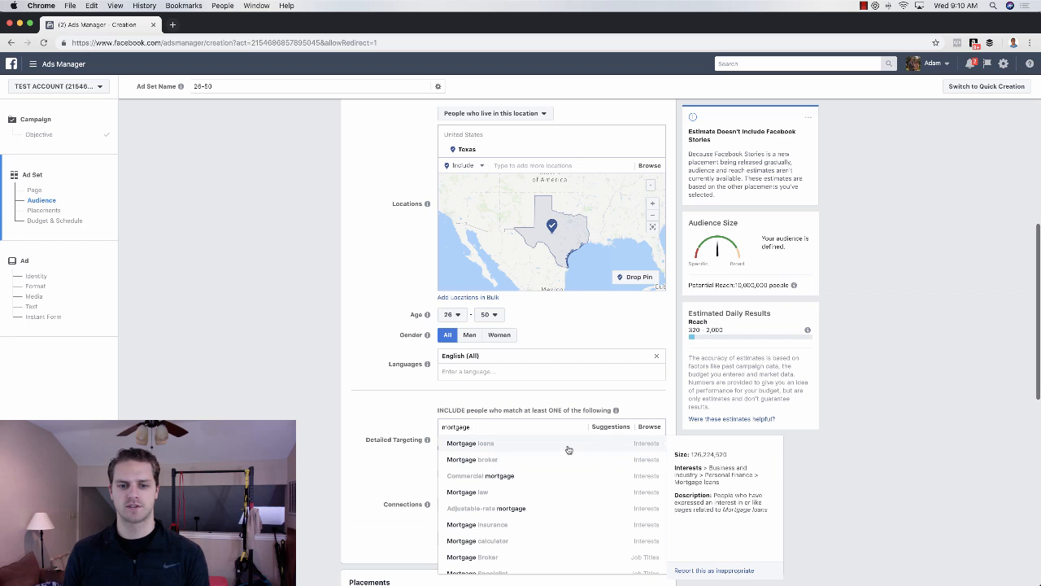
left_click(526, 446)
Add the suggested interests Mortgage calculator and Pre-qualification (lending) to the detailed targeting.
left_click(622, 468)
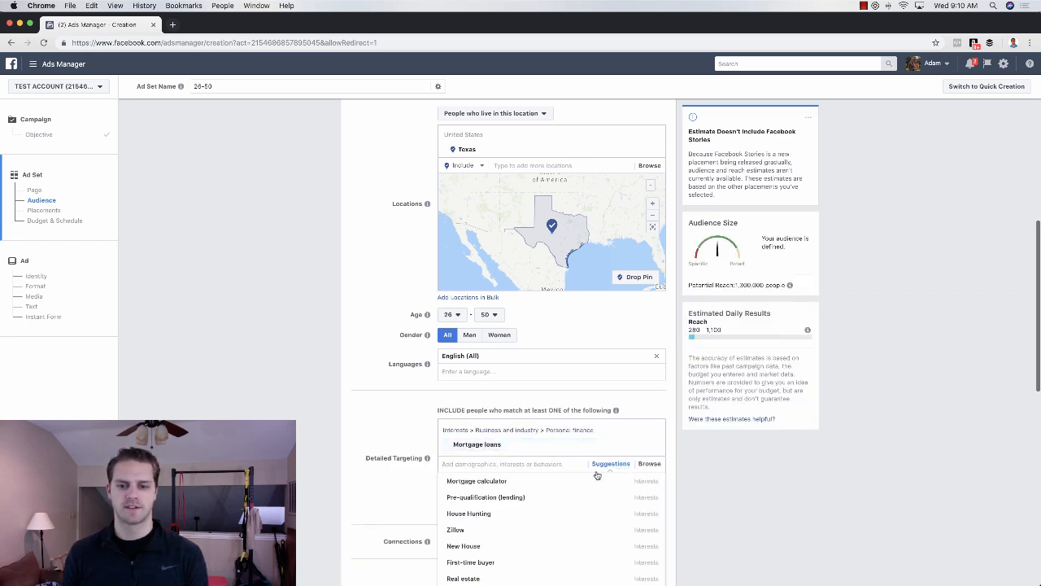
left_click(549, 490)
left_click(533, 511)
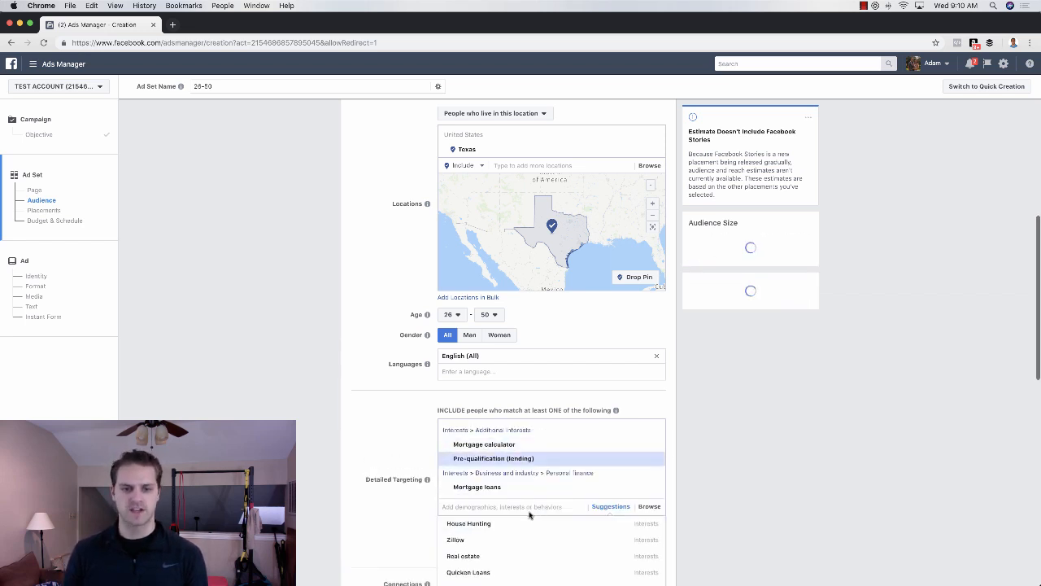
scroll(388, 494, "down", 2)
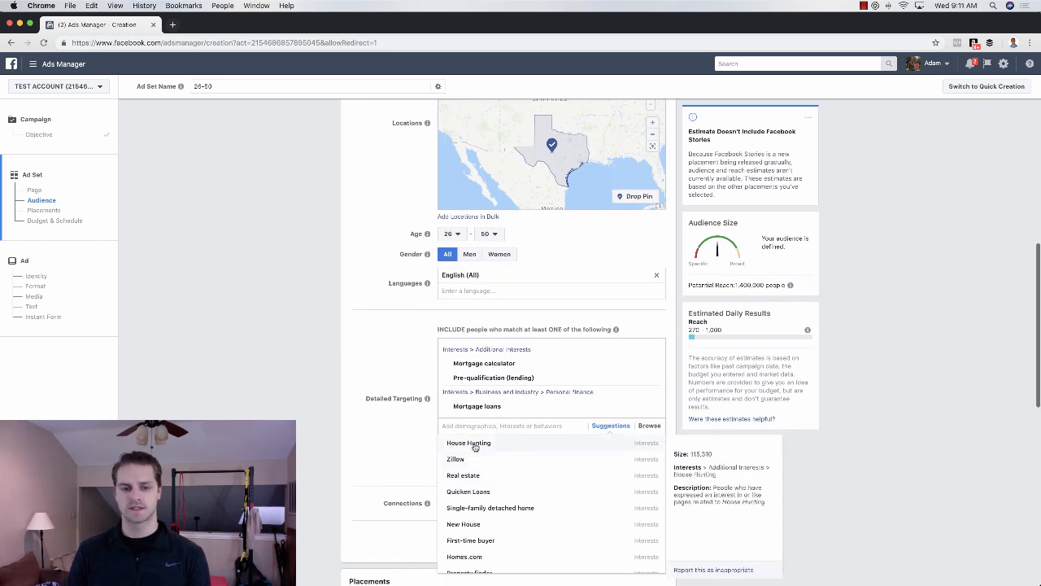
left_click(401, 440)
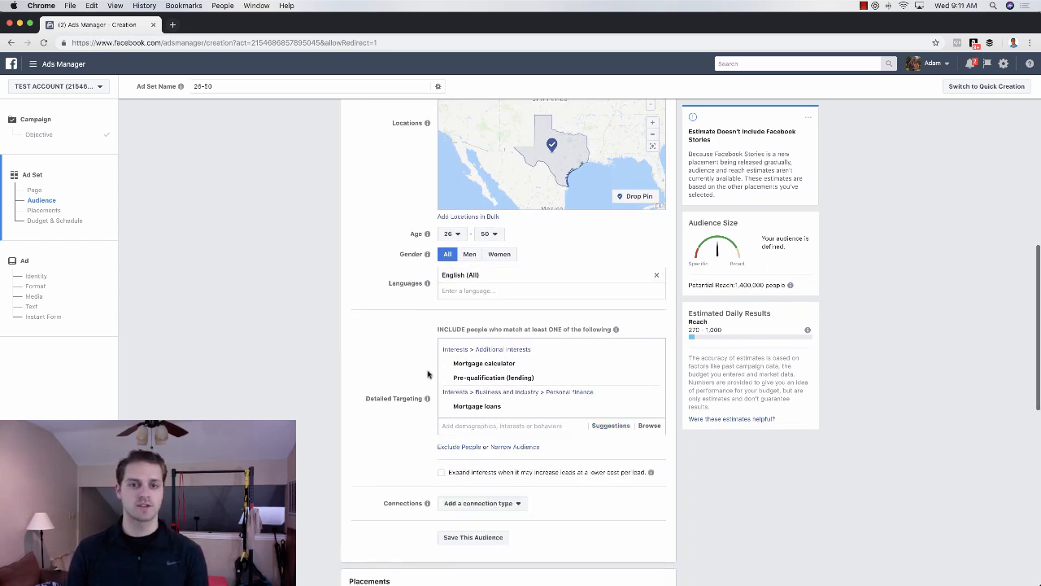
Narrow the audience to people who must also match the Married relationship status.
scroll(402, 375, "up", 1)
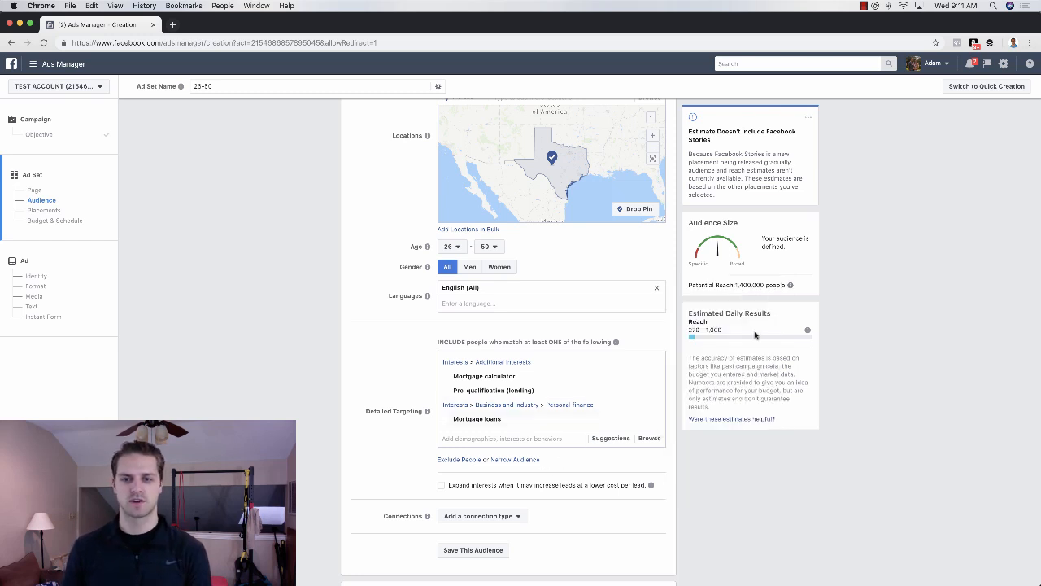
left_click(523, 460)
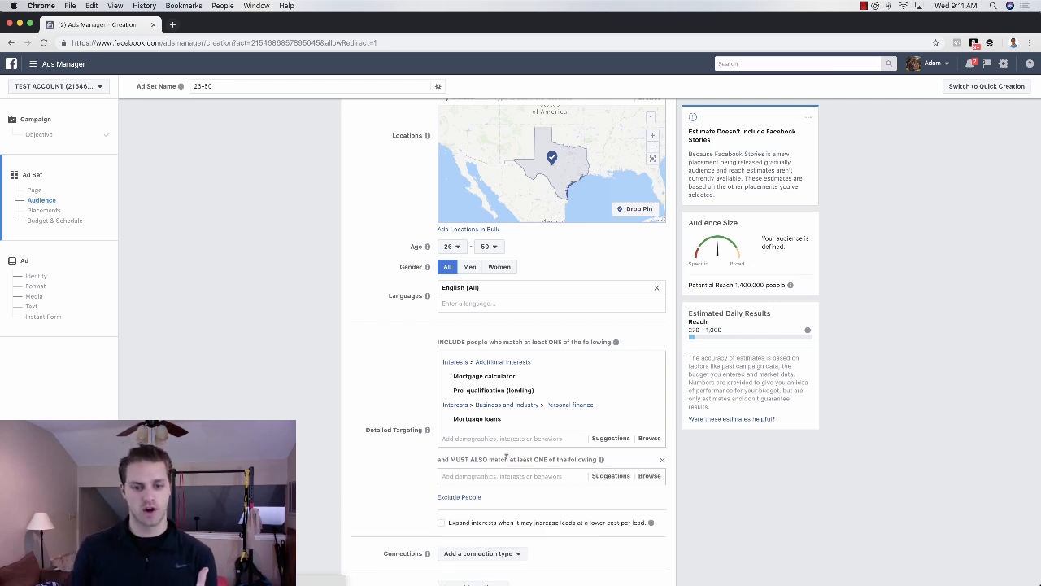
left_click(488, 476)
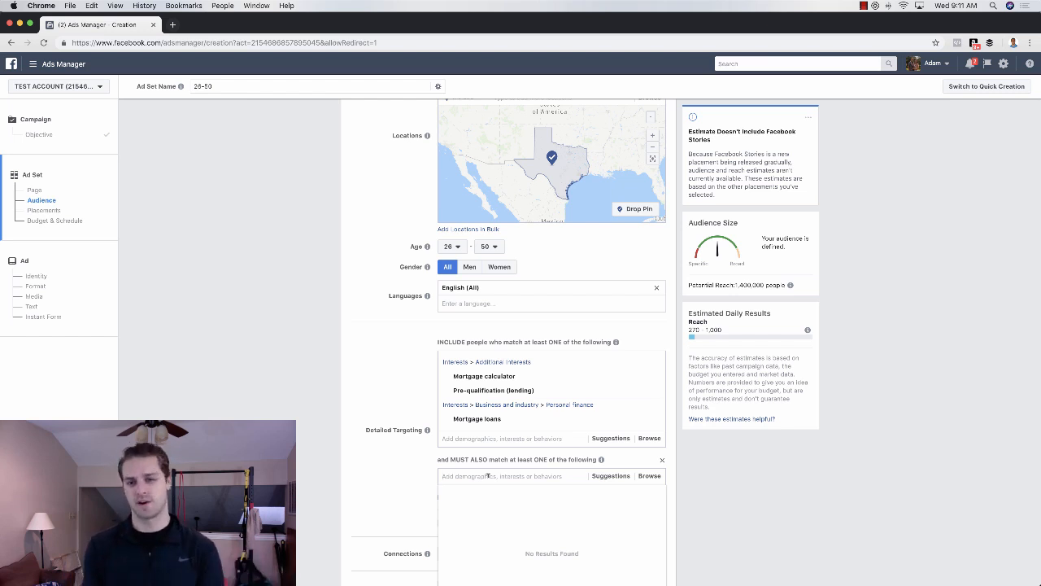
type("married")
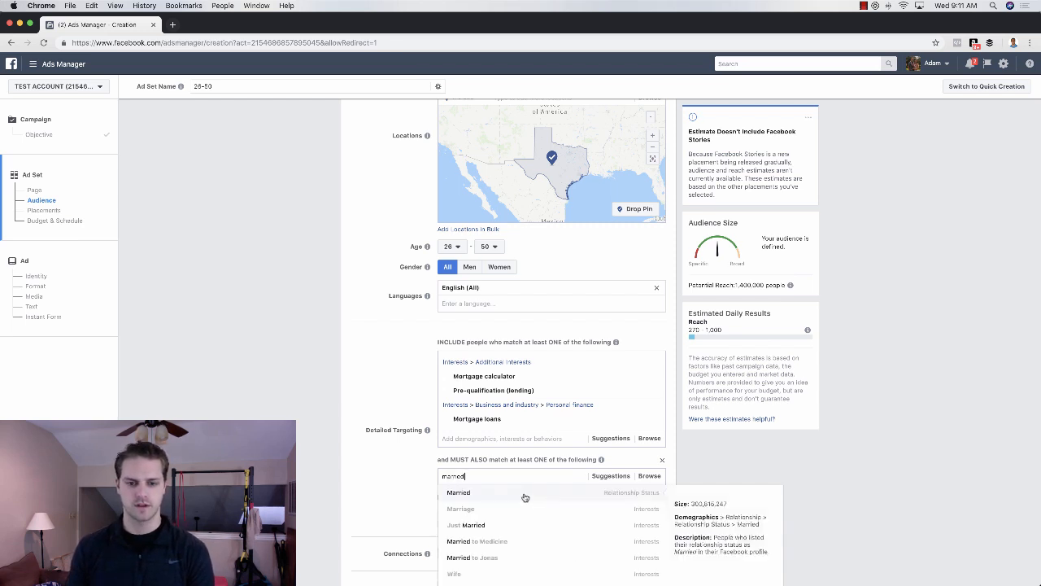
left_click(508, 494)
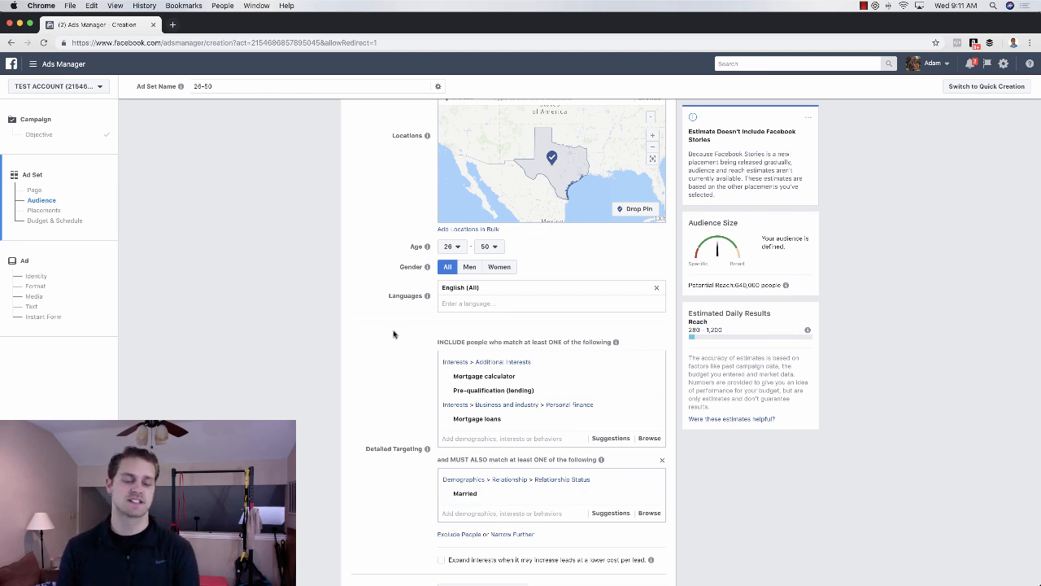
Add an exclusion group to the detailed targeting and exclude the National Association of Real Estate Brokers interest.
scroll(392, 334, "down", 2)
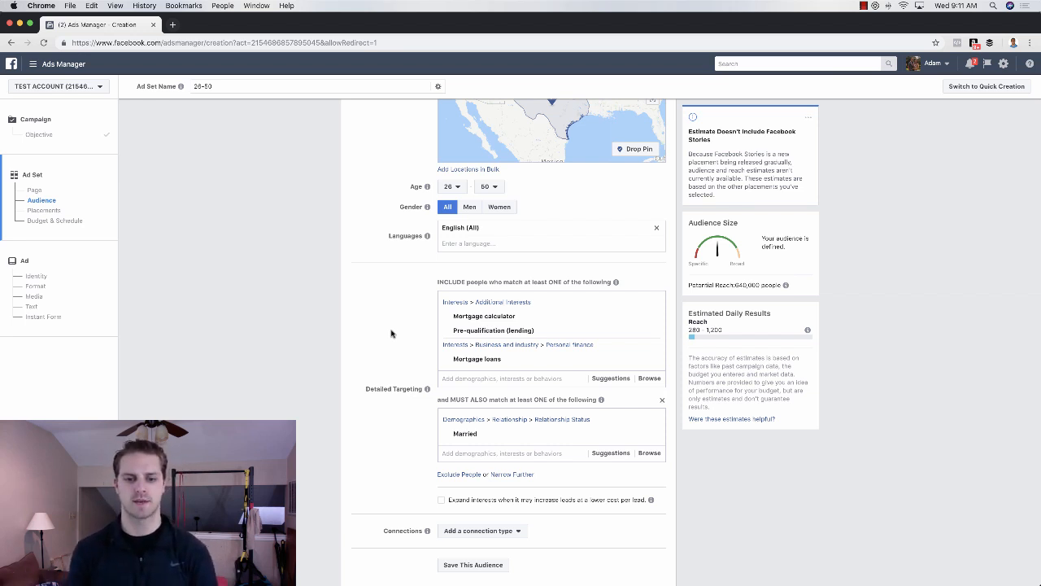
left_click(457, 474)
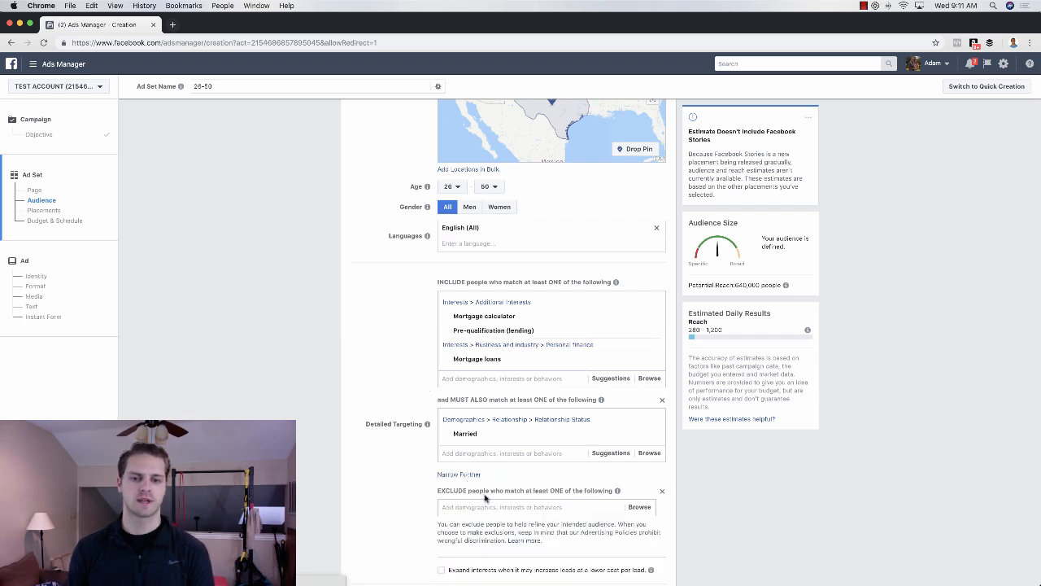
left_click(484, 504)
type("ra")
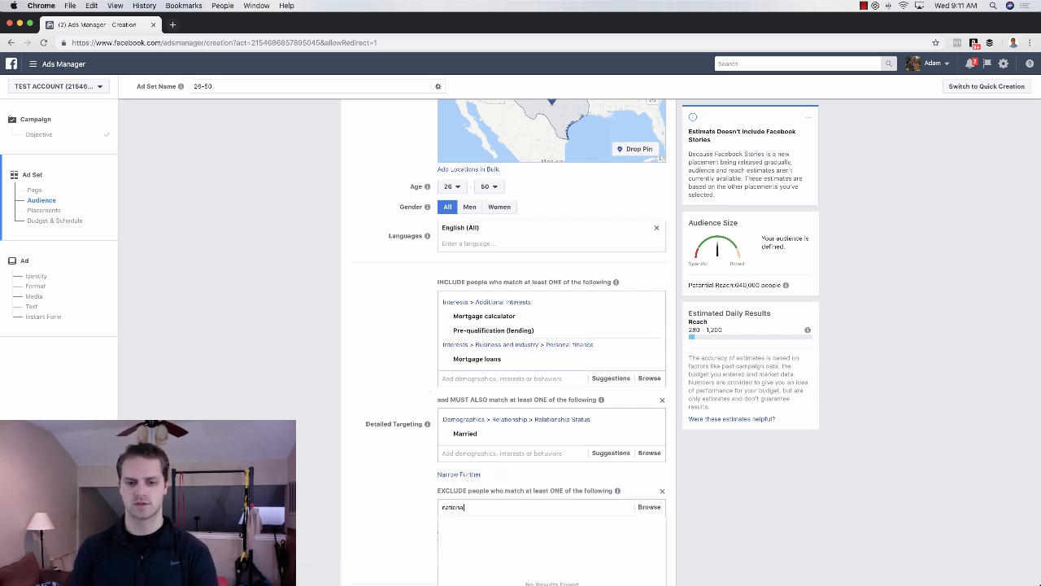
type("tional association of real")
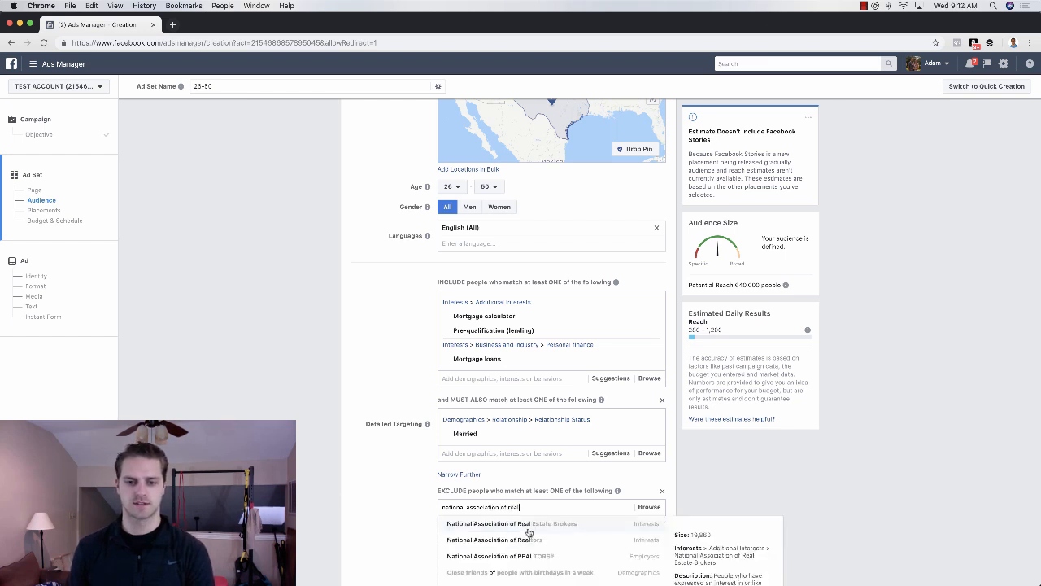
left_click(525, 530)
Search the exclusions for national association of real and also exclude the National Association of Realtors interest.
type("nationa")
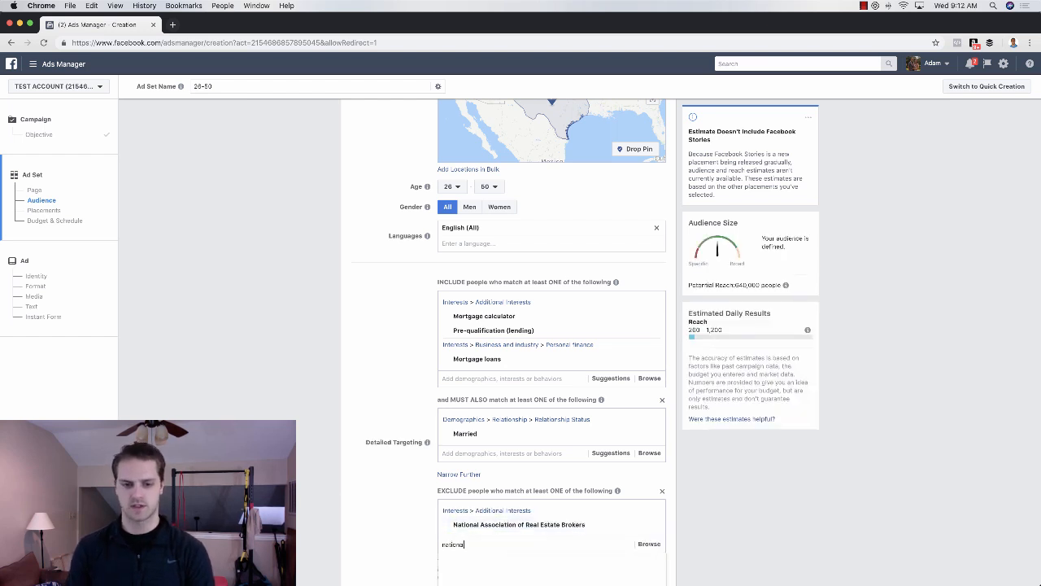
type("l association of real")
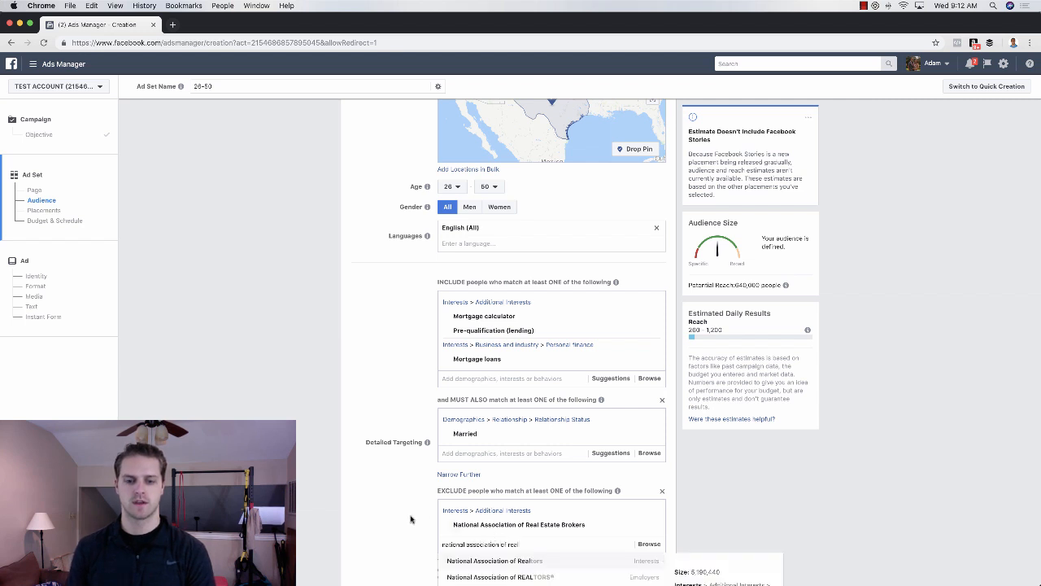
scroll(413, 515, "down", 3)
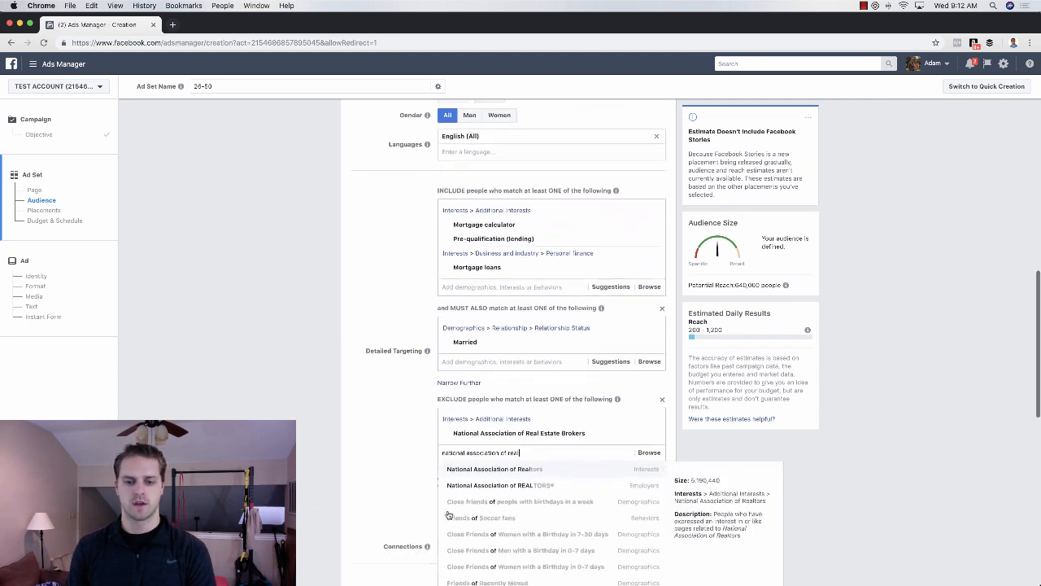
left_click(496, 453)
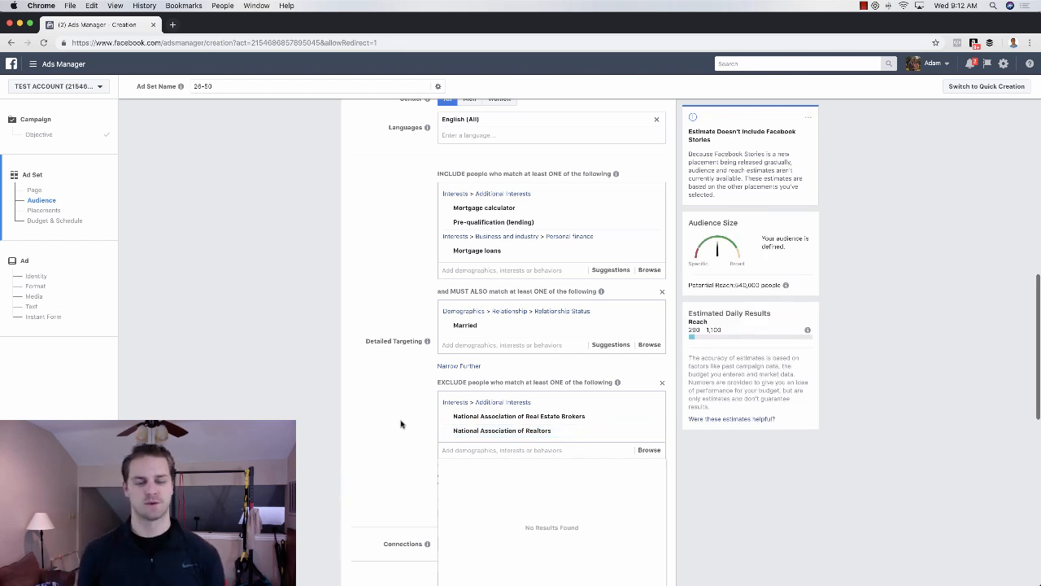
Search the exclusions for mortgage loan and look through the matching interests and job titles.
type("mortgage loan")
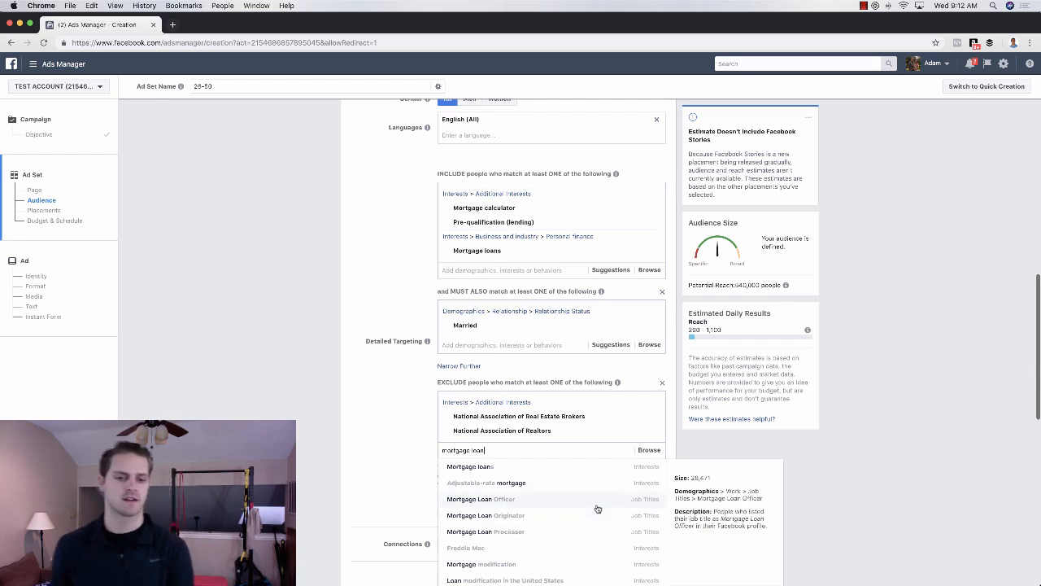
scroll(597, 507, "down", 1)
left_click(386, 443)
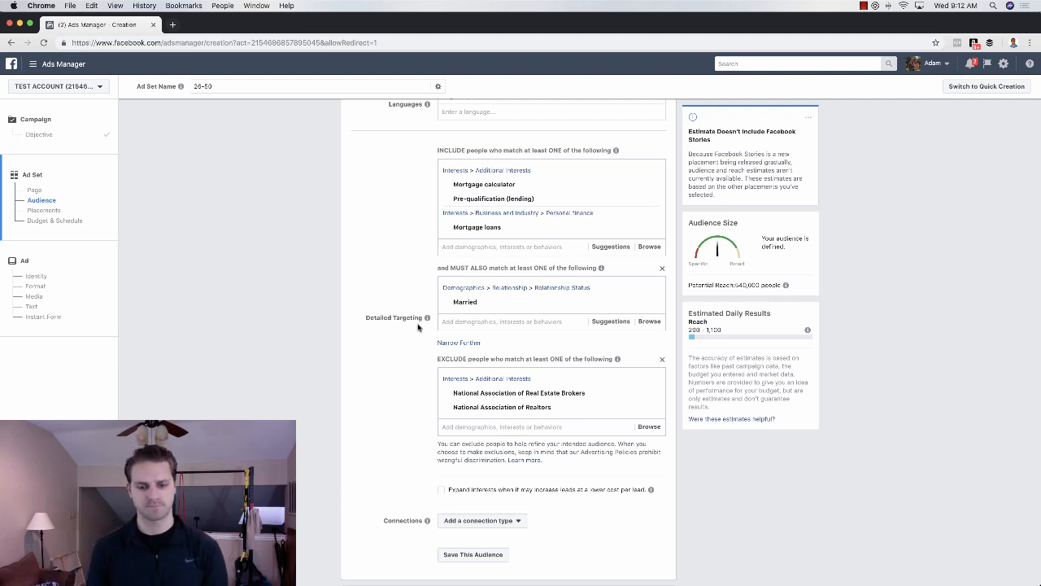
scroll(402, 327, "up", 5)
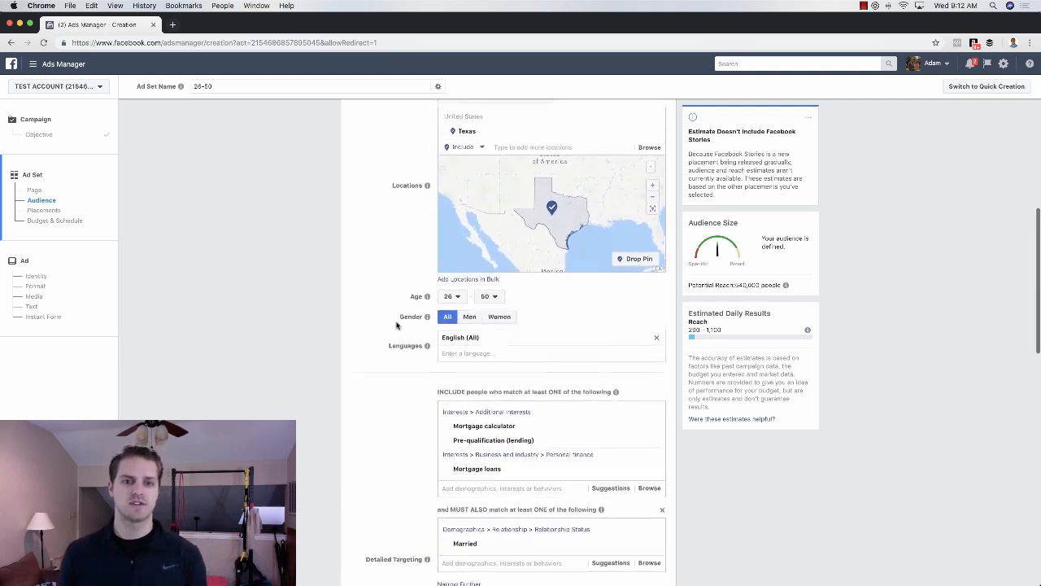
scroll(396, 326, "down", 6)
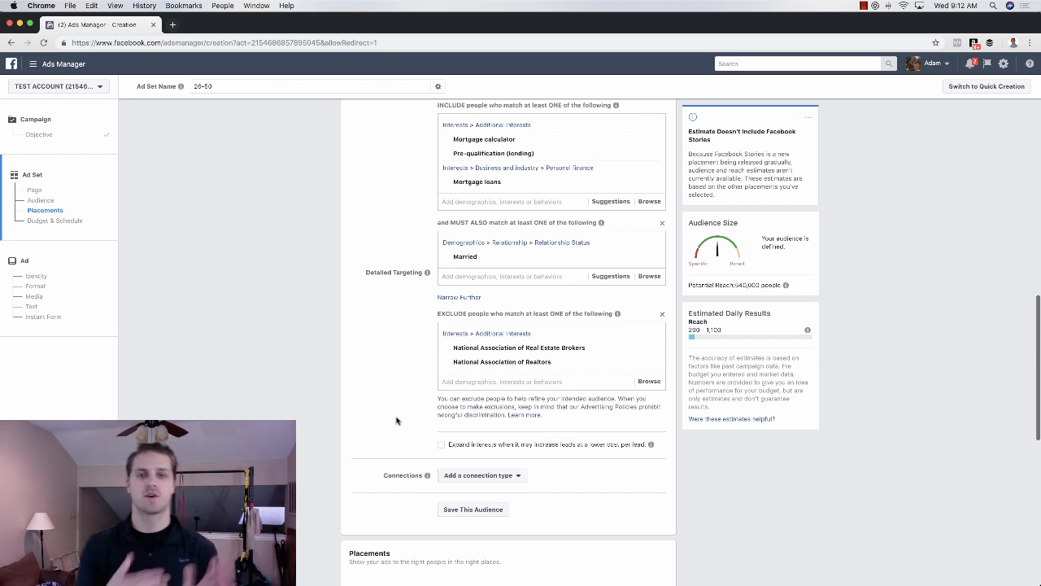
Start saving the defined audience and enter the audience name Mortgage Interests Texas First Time Homebuyers.
scroll(386, 407, "up", 2)
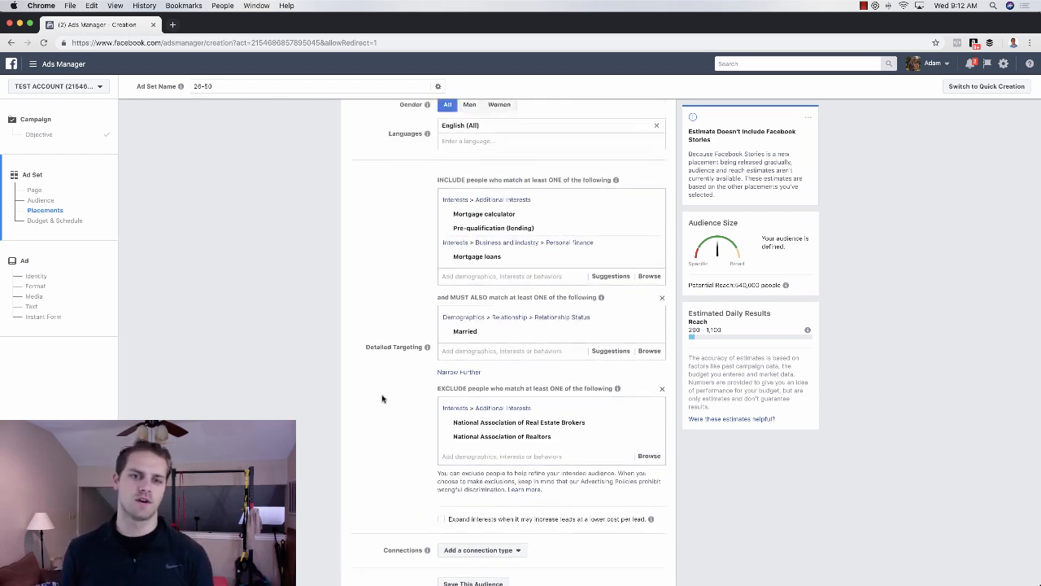
mouse_move(521, 253)
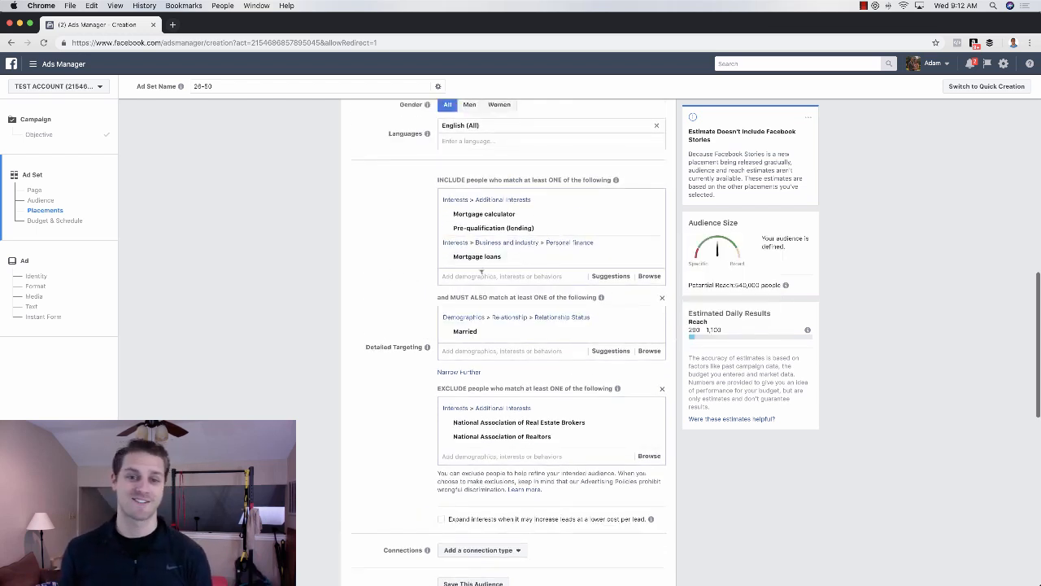
scroll(418, 279, "down", 3)
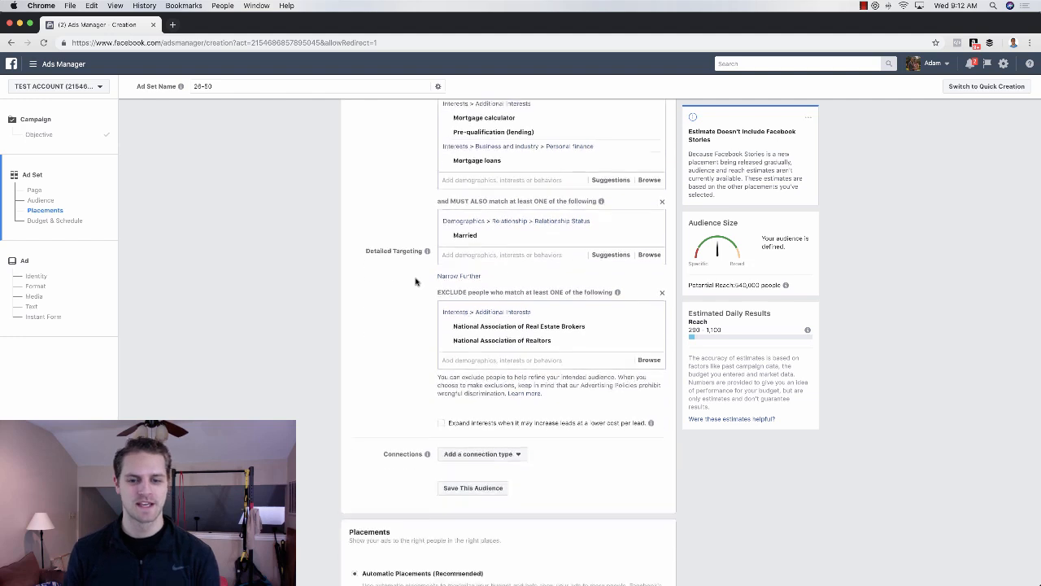
left_click(470, 479)
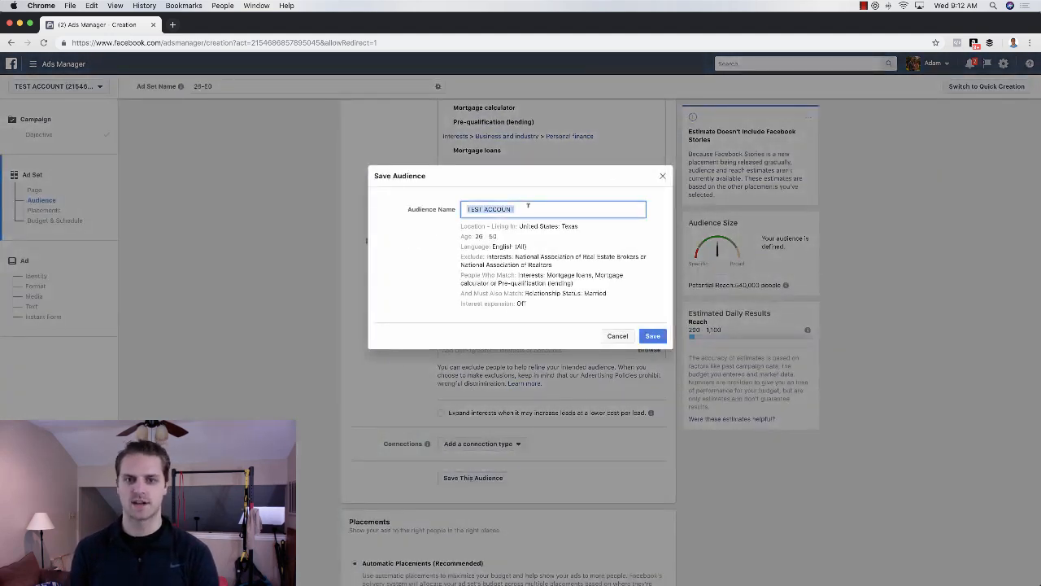
type("Mortgage Inte")
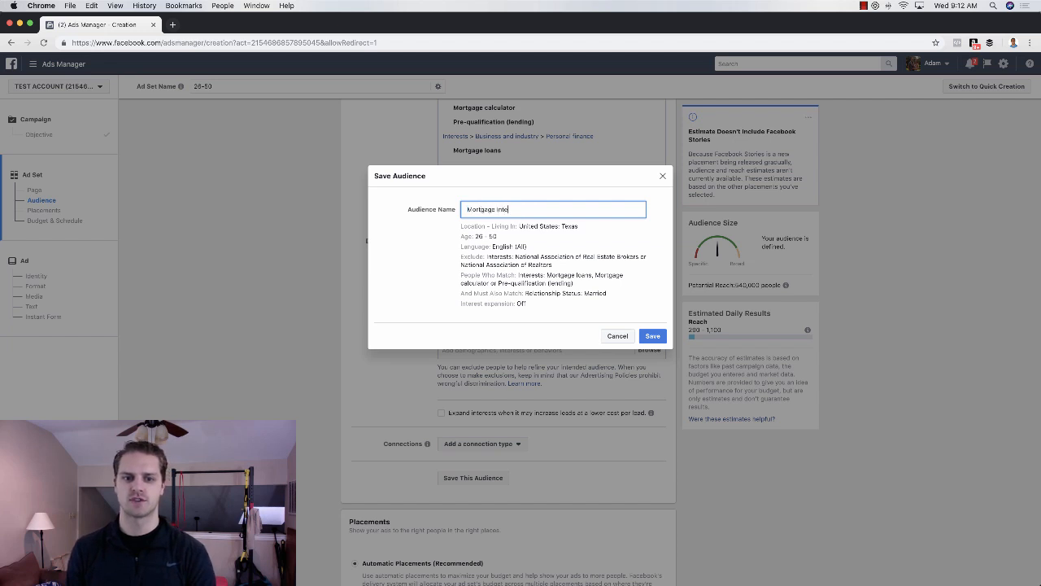
type("rests Texa")
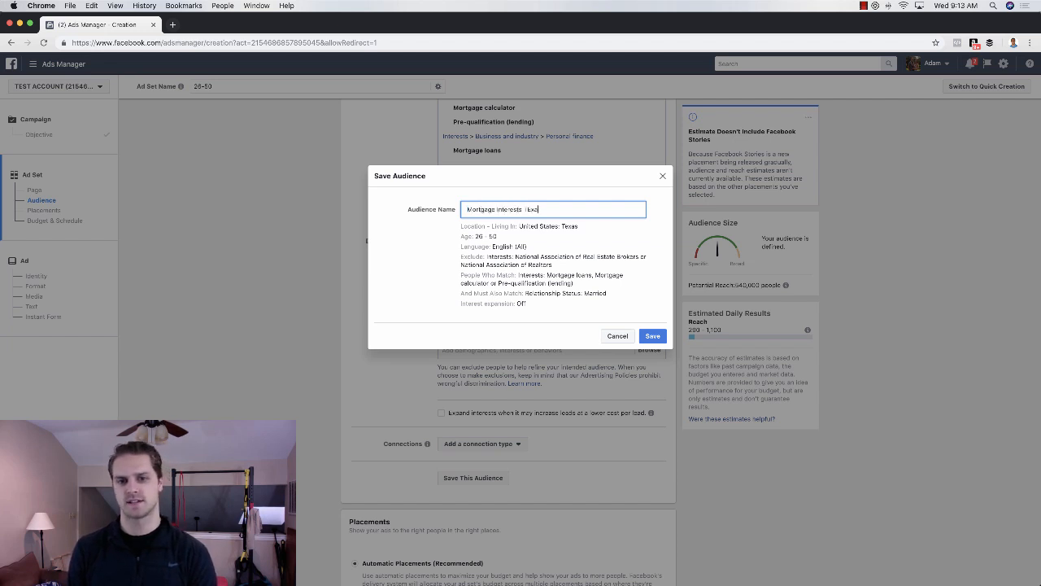
type("s First Time Homebuyers")
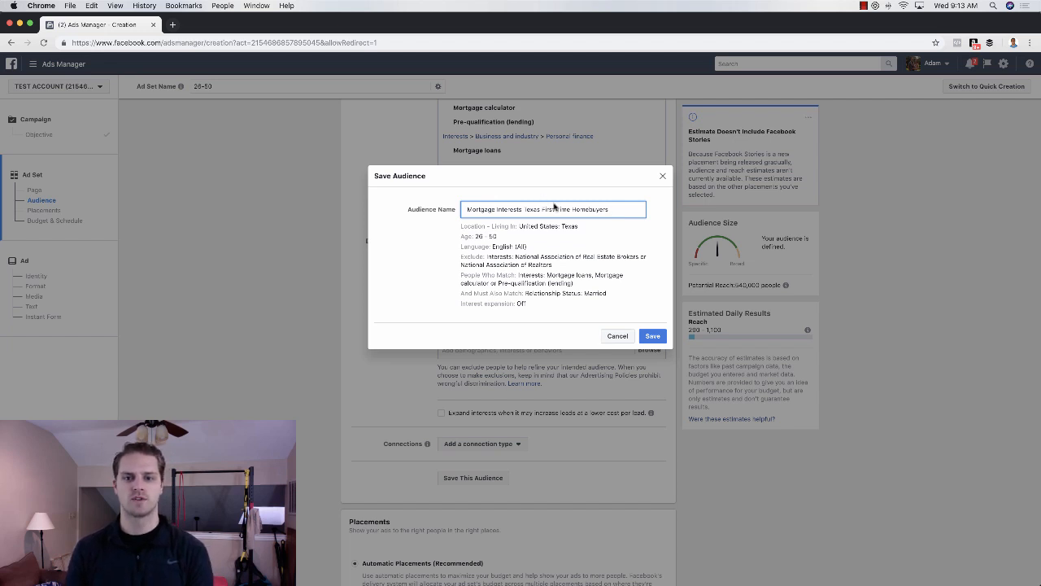
Replace the entire audience name with Open Frisco 8mi first time home buyer.
triple_click(554, 209)
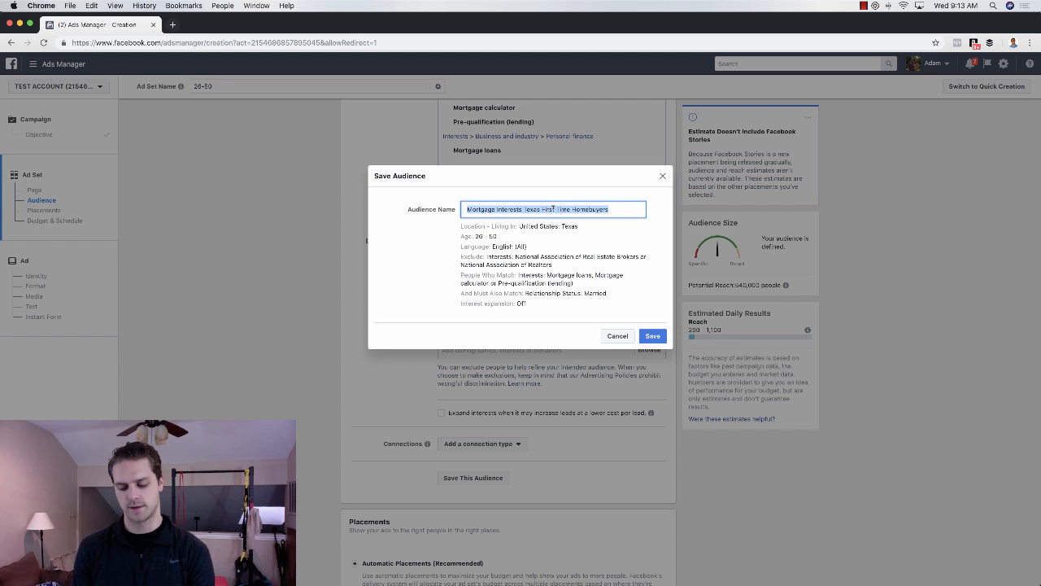
type("OH")
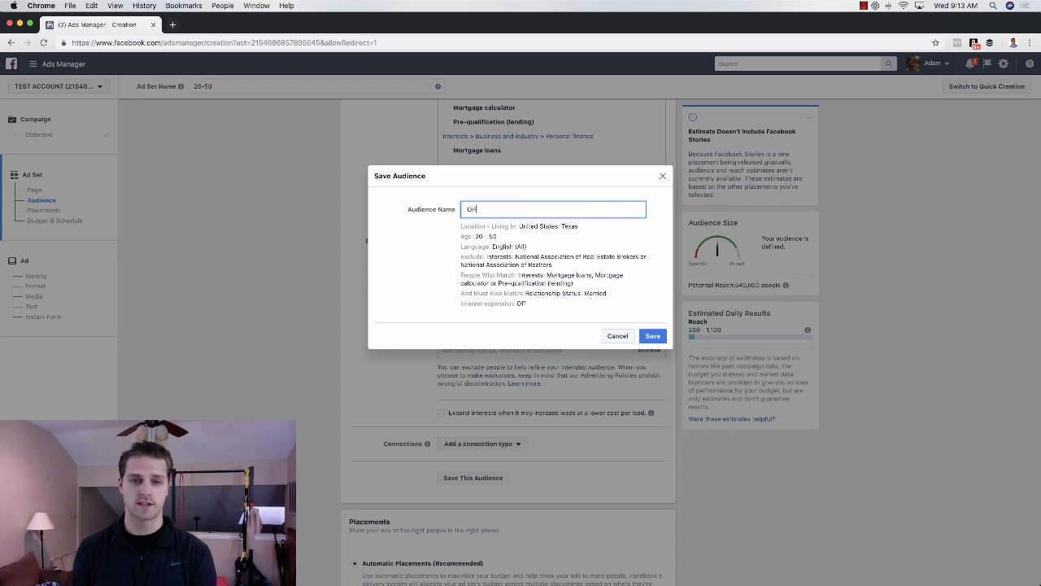
type("en Frisco 8mi first time hom")
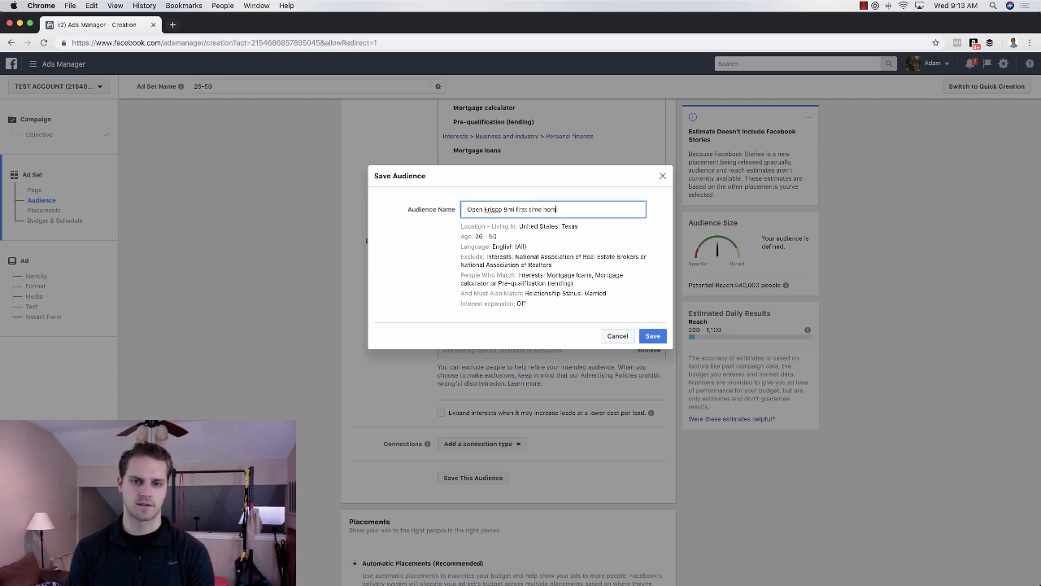
type("r")
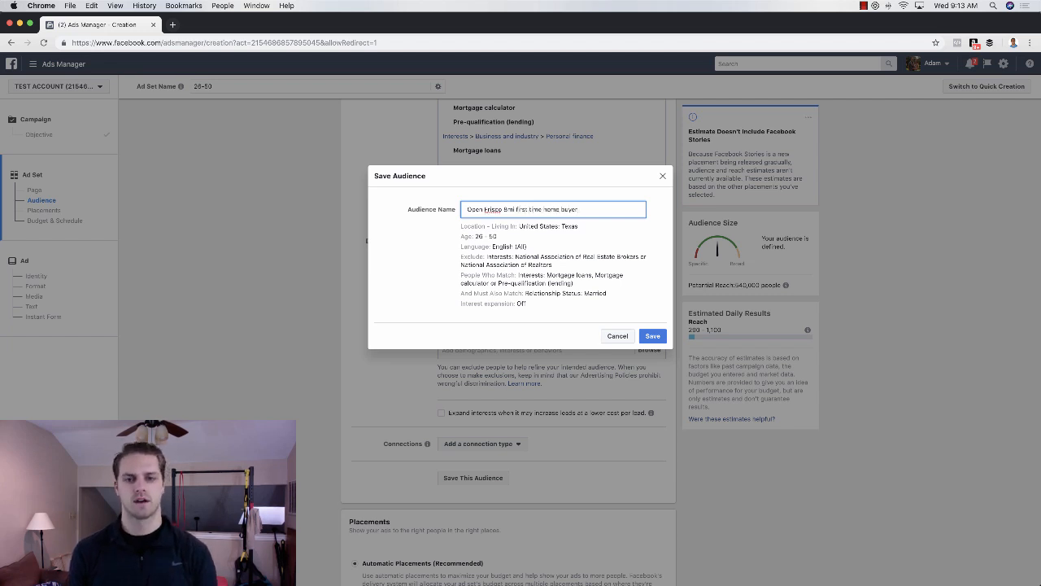
Replace the words first time home buyer in the audience name with homeowners.
key("shift+alt+Left")
key("shift+alt+Left")
key("shift+alt+Left")
key("shift+alt+Left")
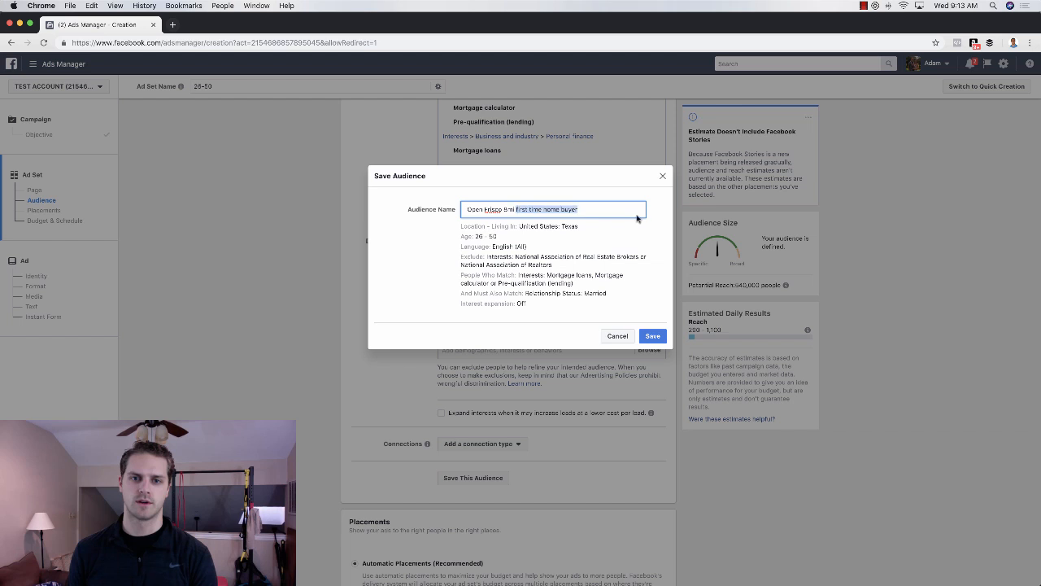
type("homeowners")
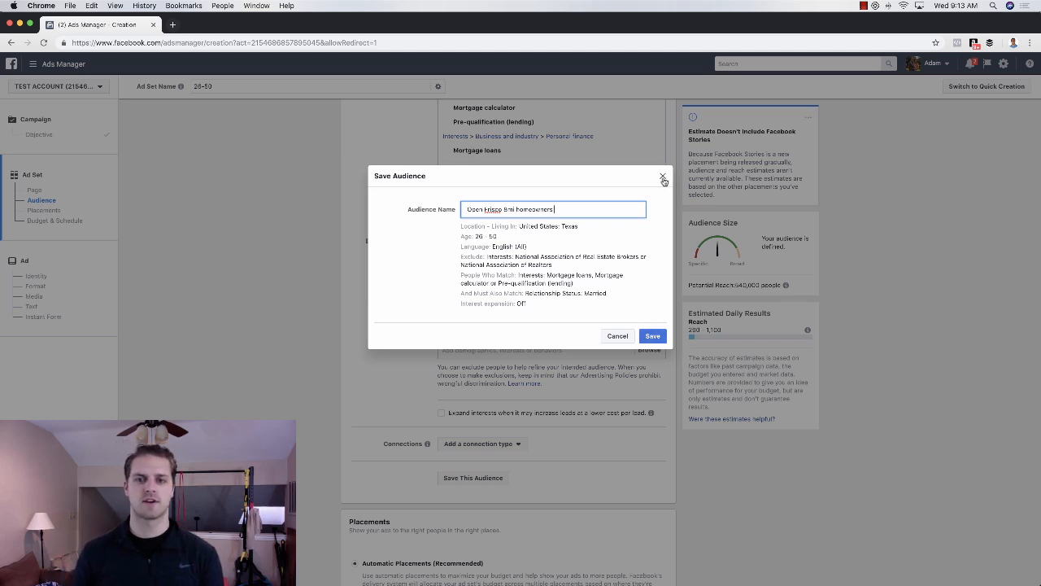
Rename the audience as example audience and save it.
triple_click(582, 204)
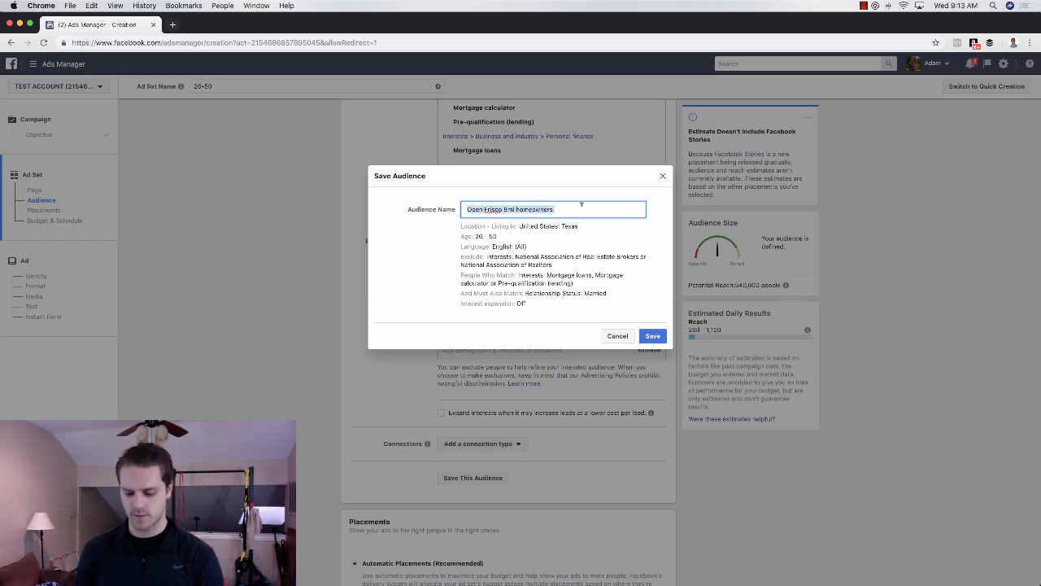
type("example audience")
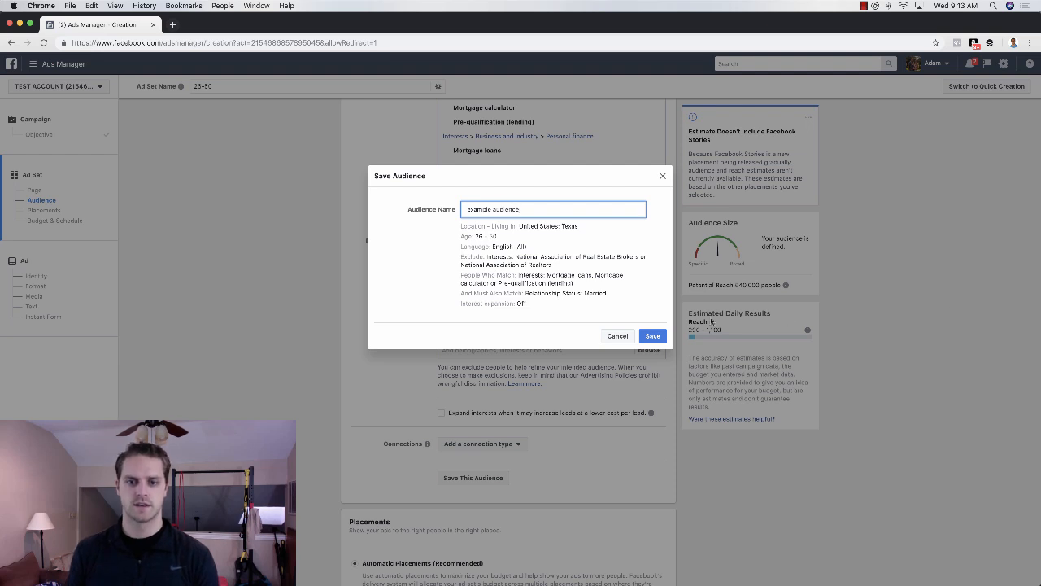
left_click(652, 336)
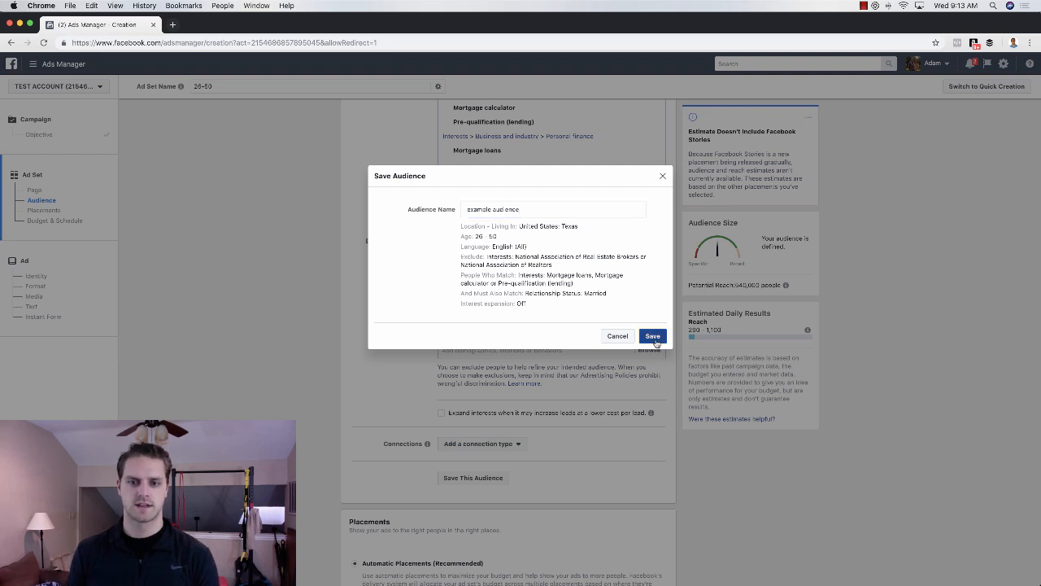
scroll(434, 320, "up", 6)
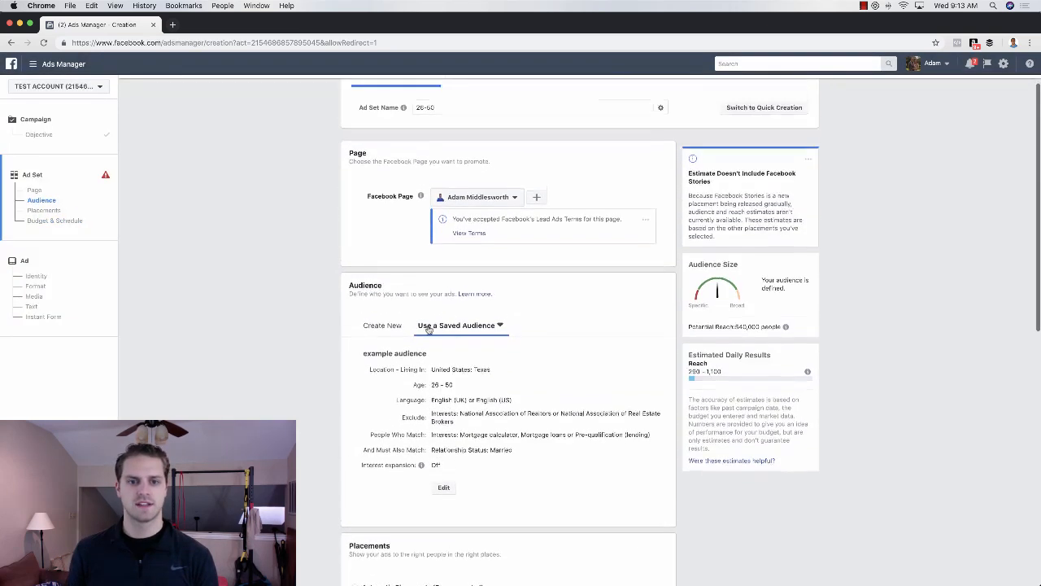
scroll(476, 327, "down", 1)
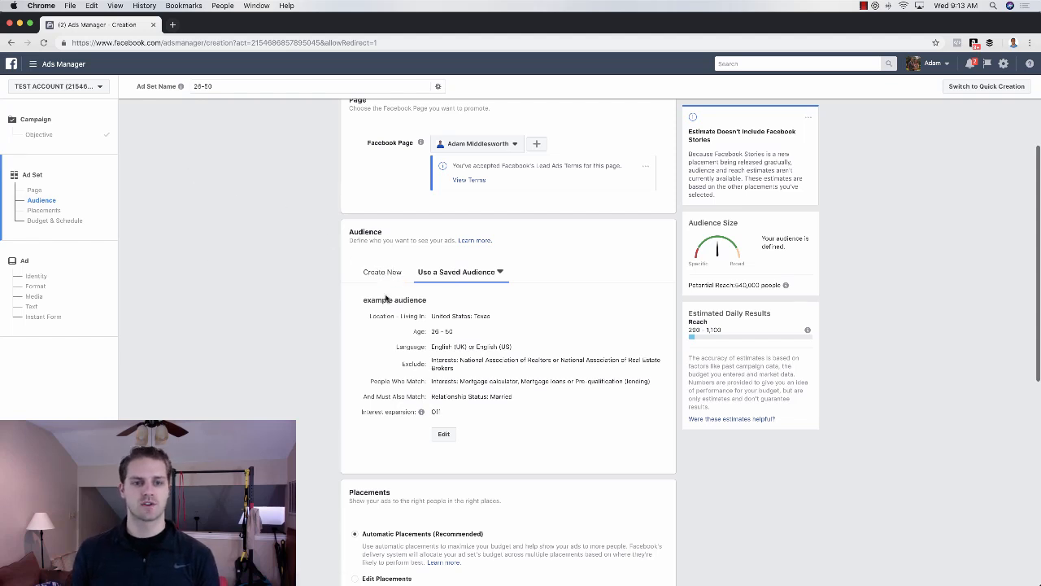
Switch the ad set to a new blank audience, and load the saved audience called example audience.
left_click(388, 280)
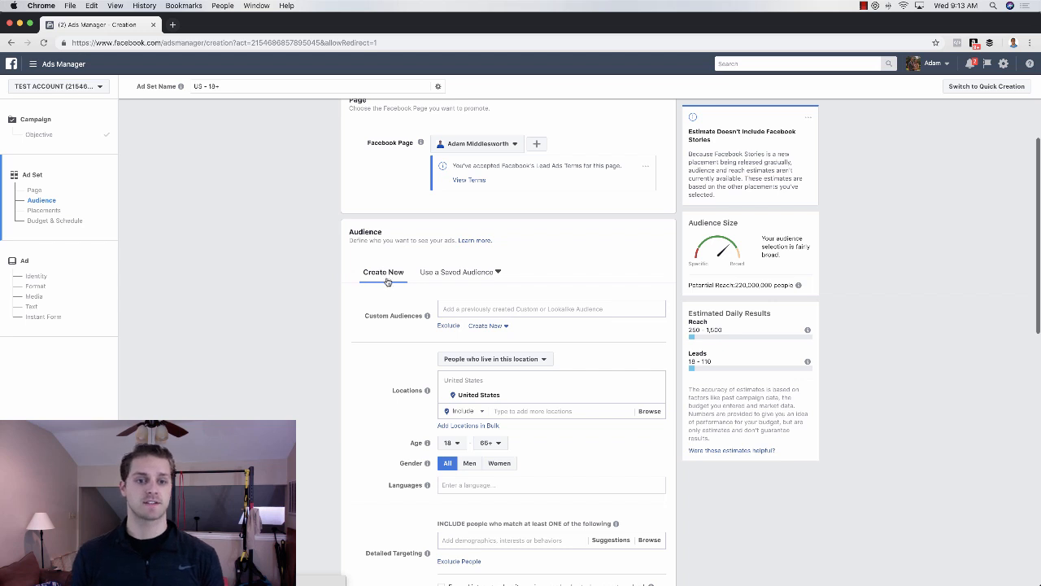
left_click(458, 274)
mouse_move(453, 325)
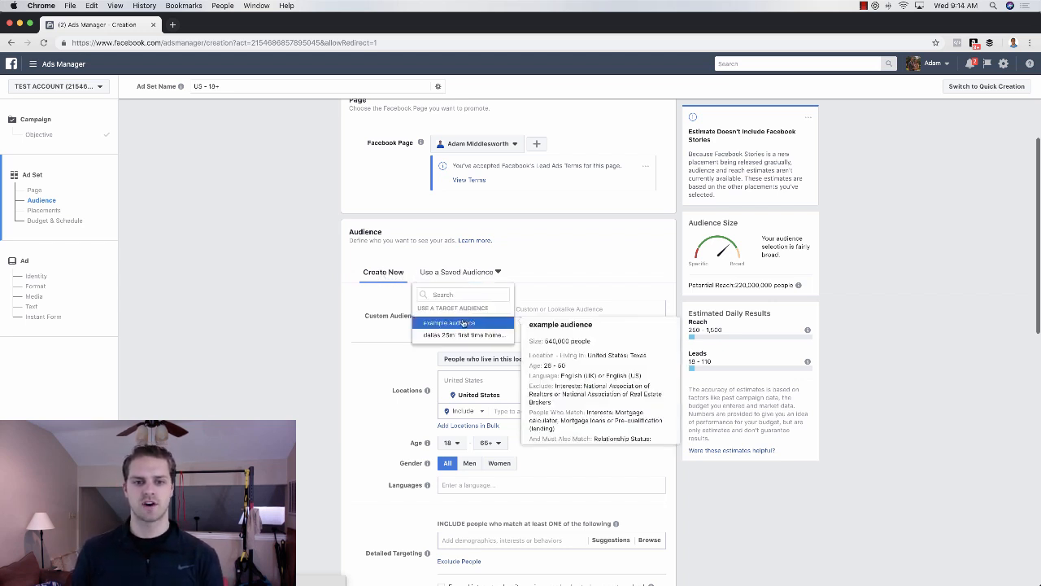
left_click(454, 324)
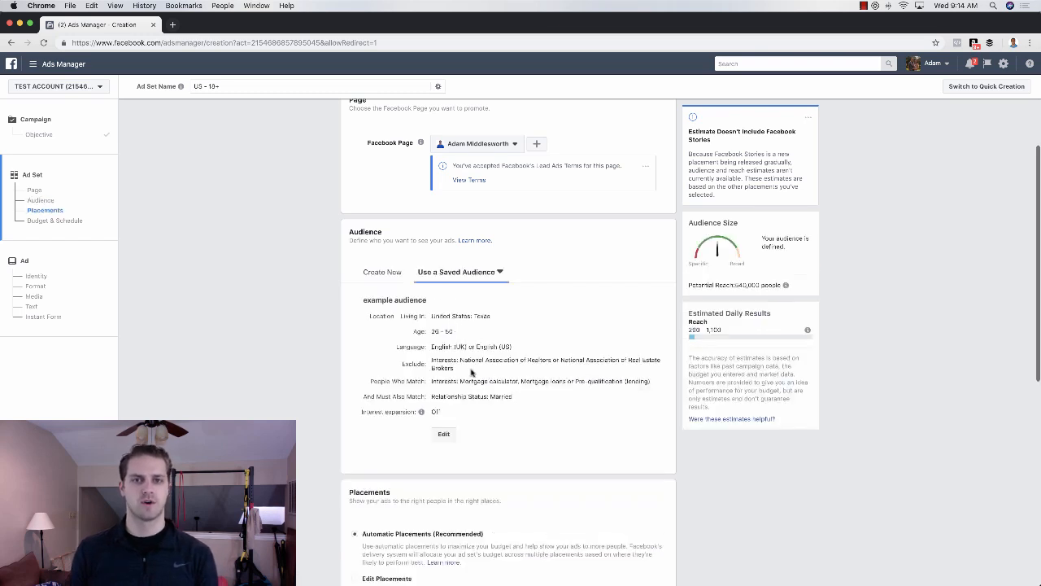
Switch the ad set back to a new audience and open the account's Audiences library from the full tools list.
left_click(377, 274)
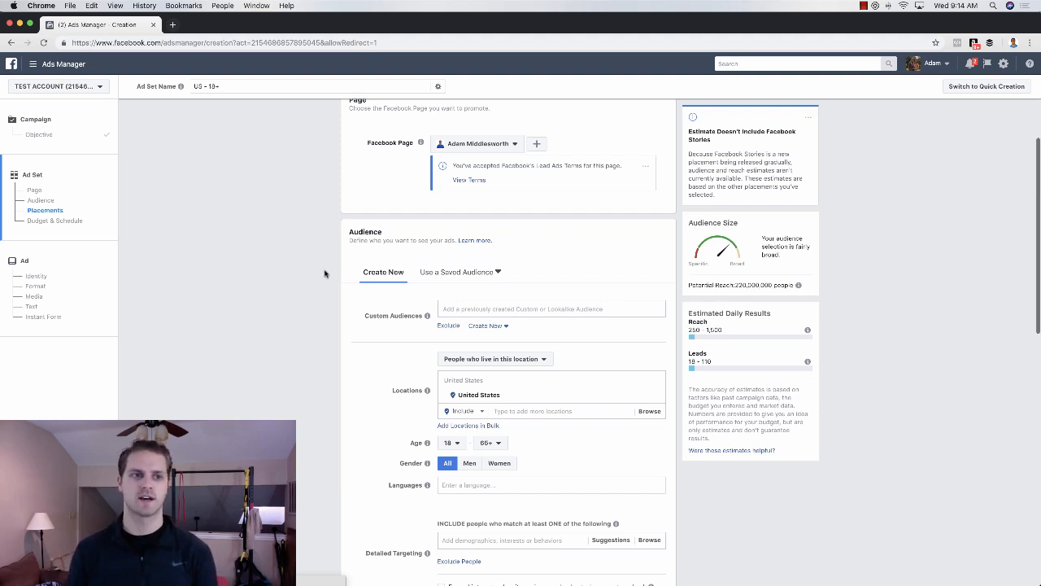
left_click(56, 66)
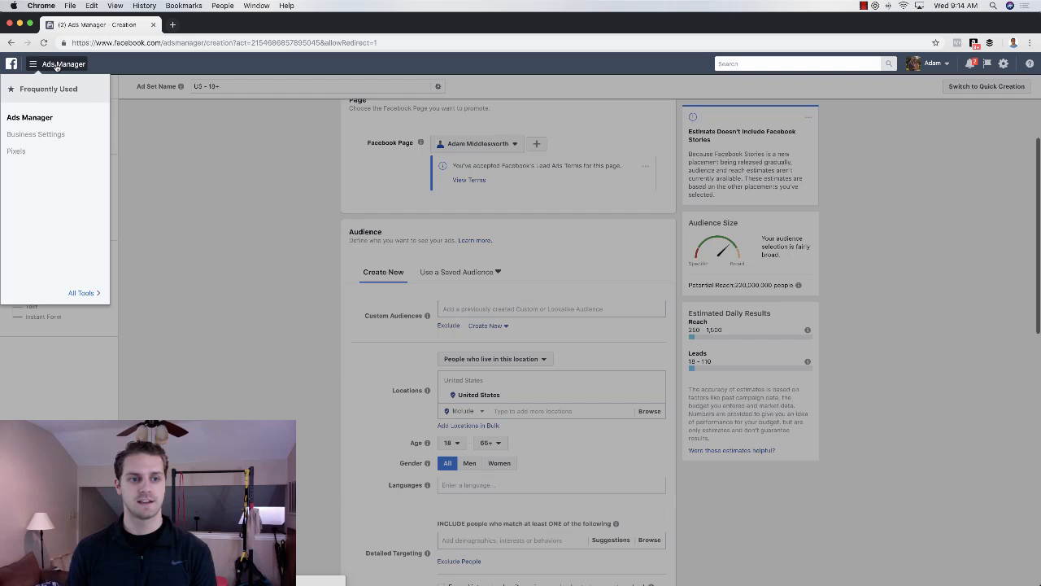
left_click(83, 292)
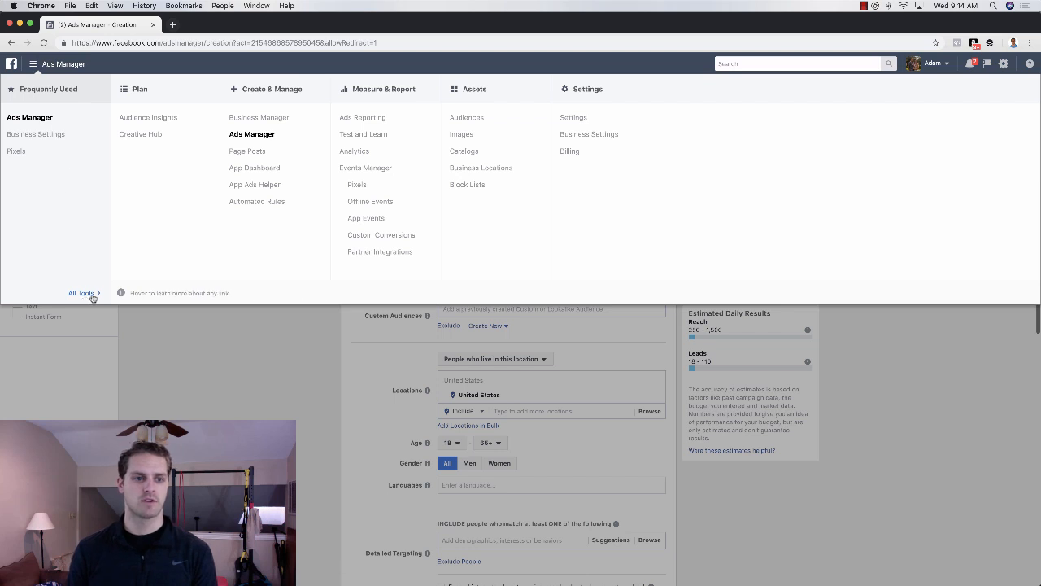
left_click(467, 119)
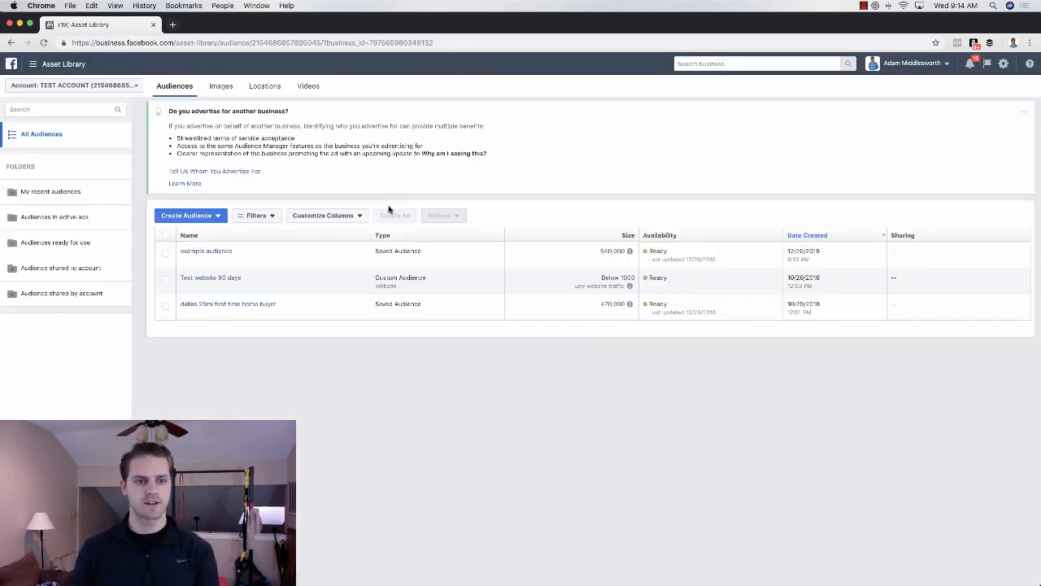
View the custom audience setup for adding customers from your own file or pasted data, and close it without creating anything.
left_click(213, 218)
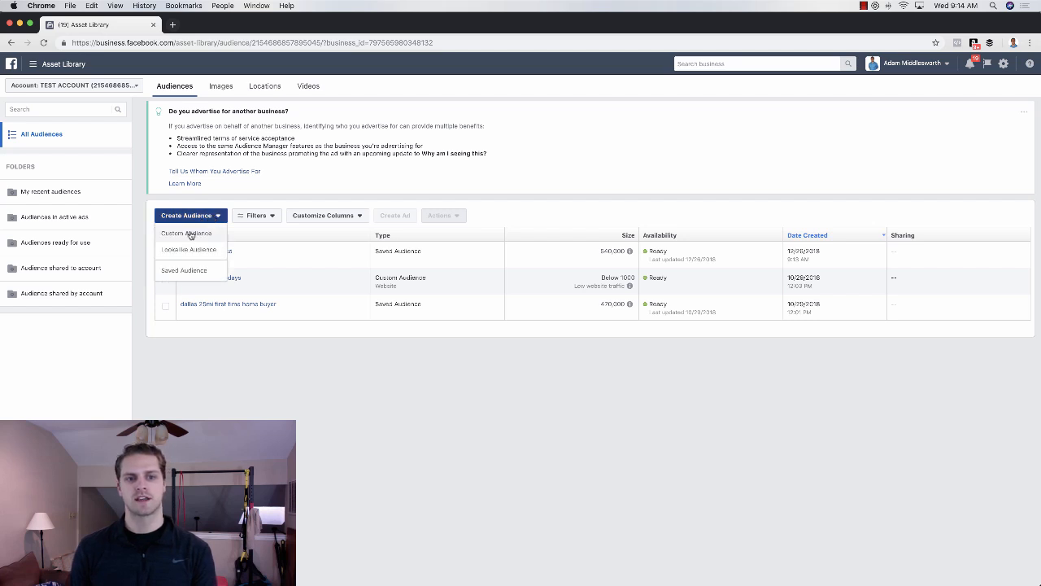
left_click(188, 234)
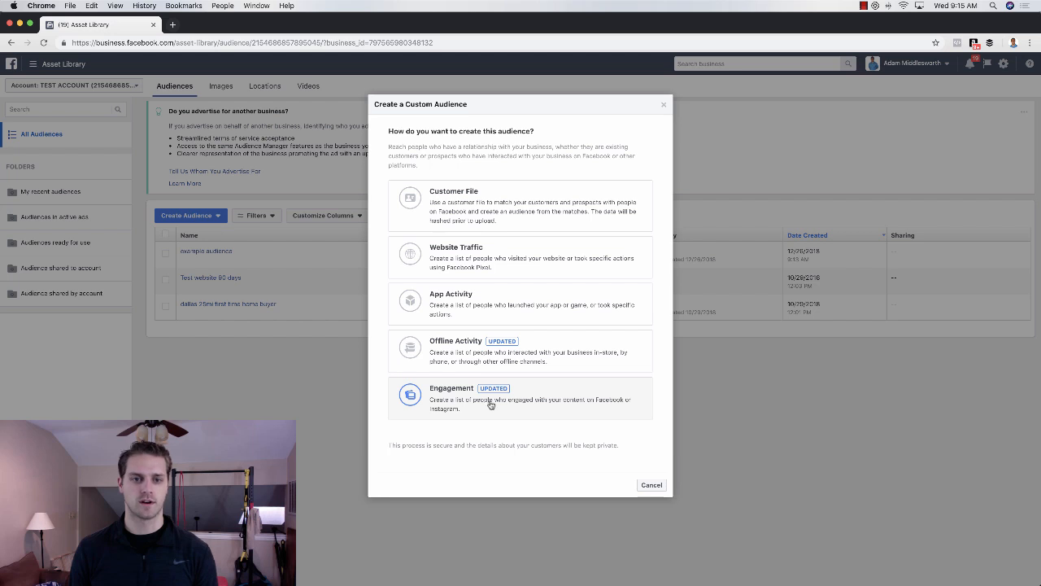
left_click(484, 199)
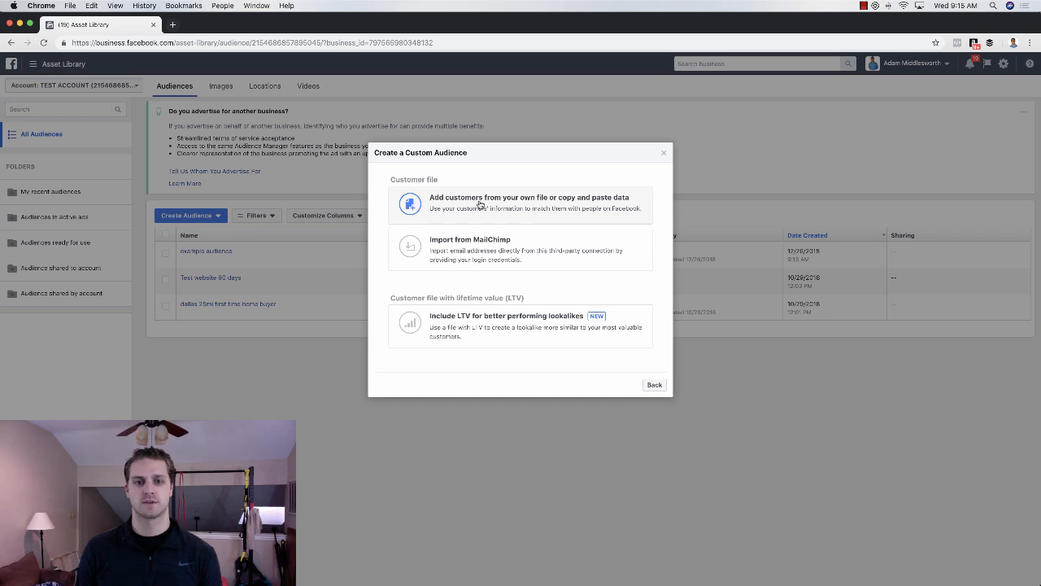
left_click(481, 203)
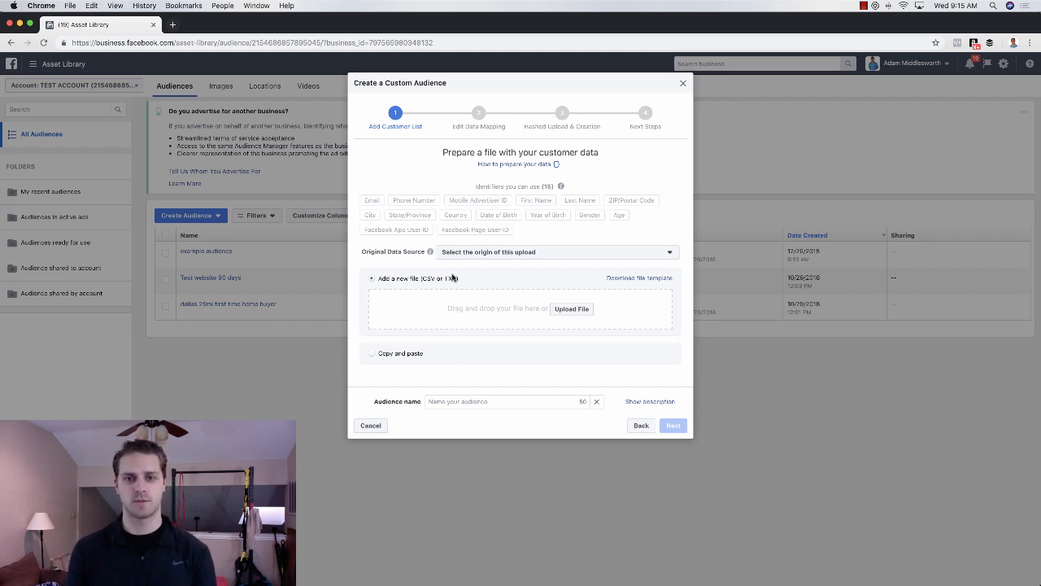
left_click(683, 83)
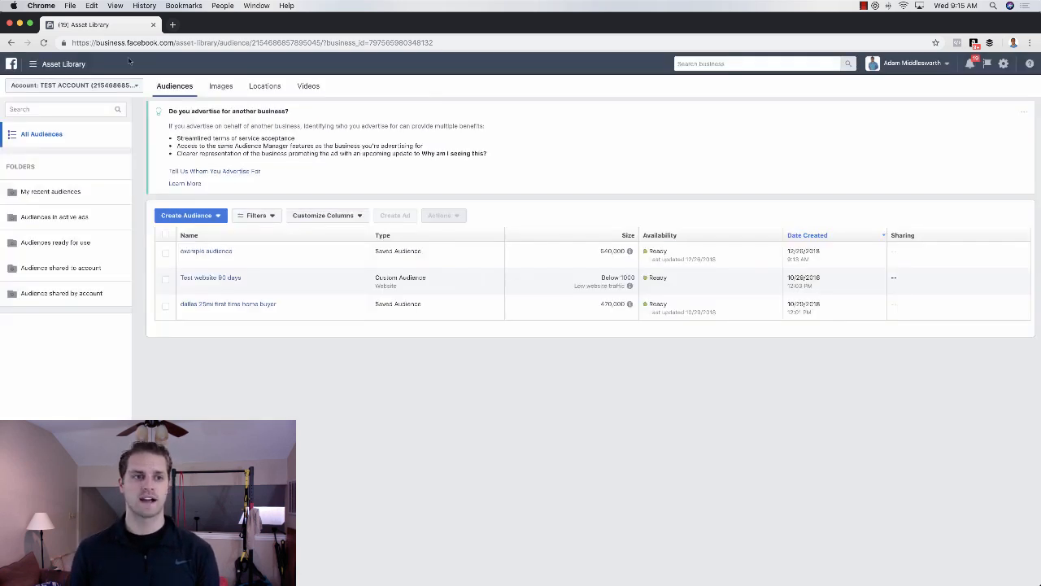
Return to the lead generation ad draft, continue it, and search its saved audiences for database.
left_click(11, 42)
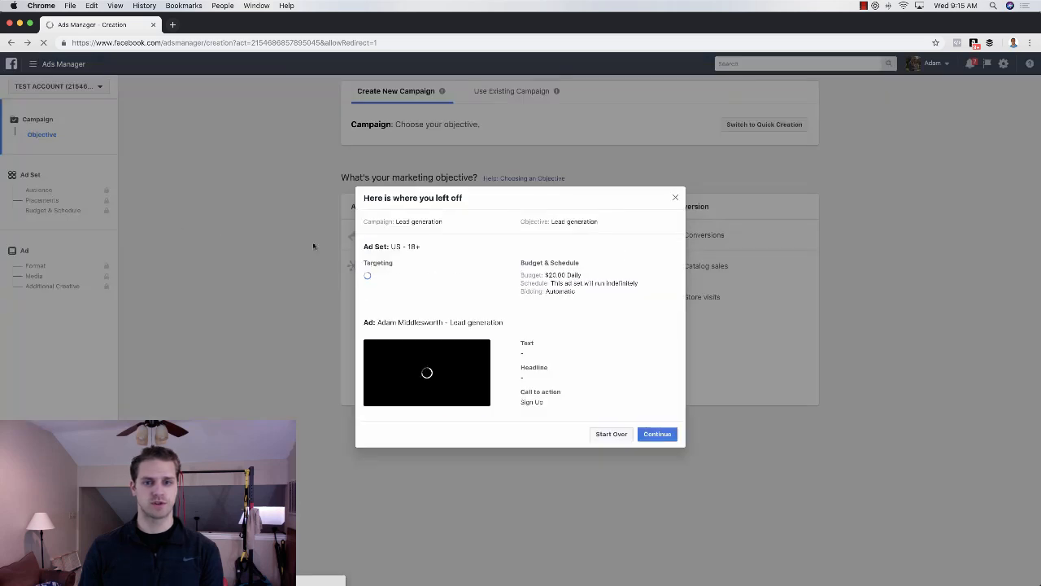
left_click(663, 435)
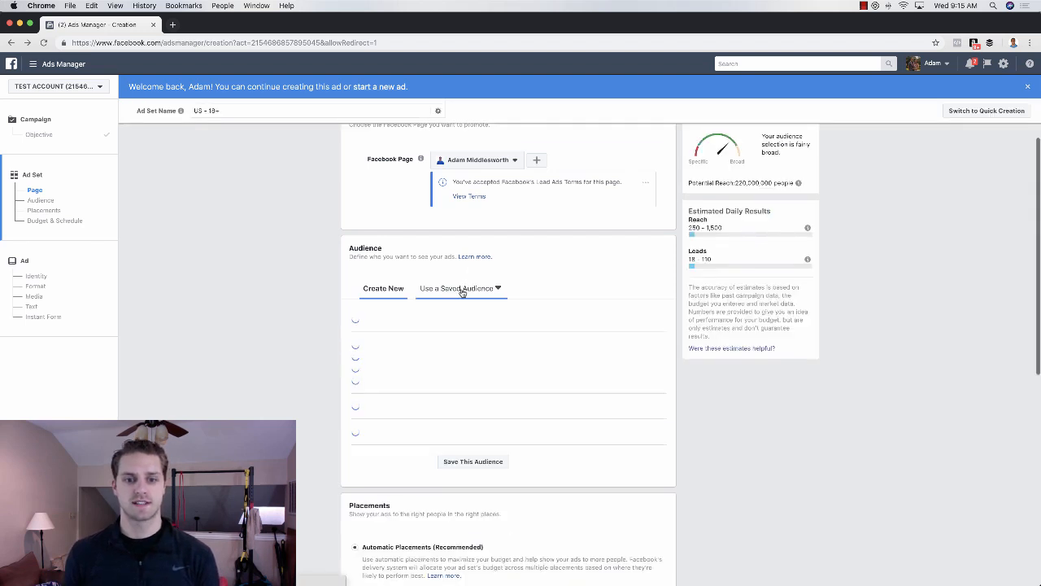
left_click(461, 292)
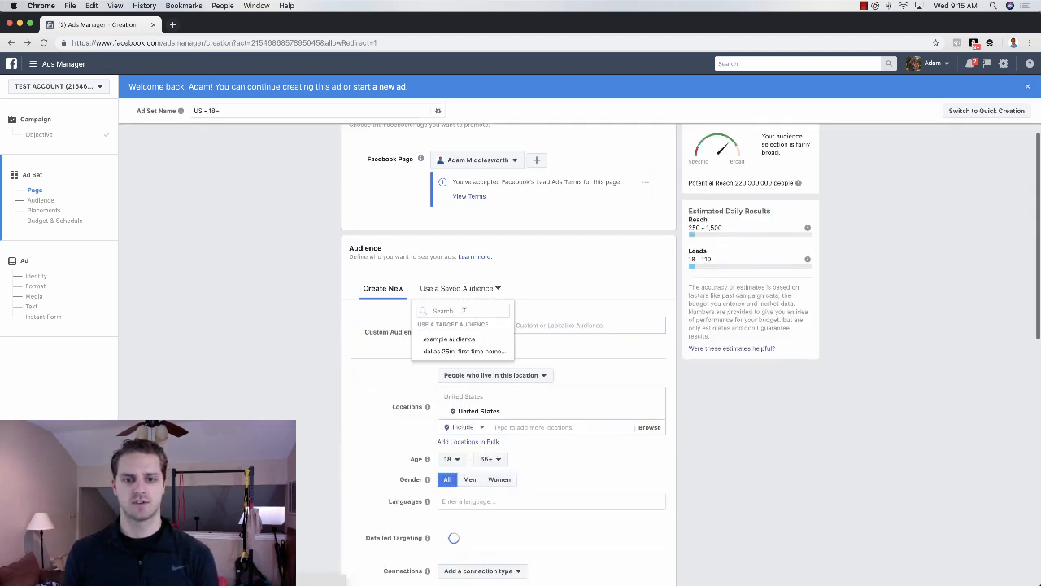
left_click(461, 310)
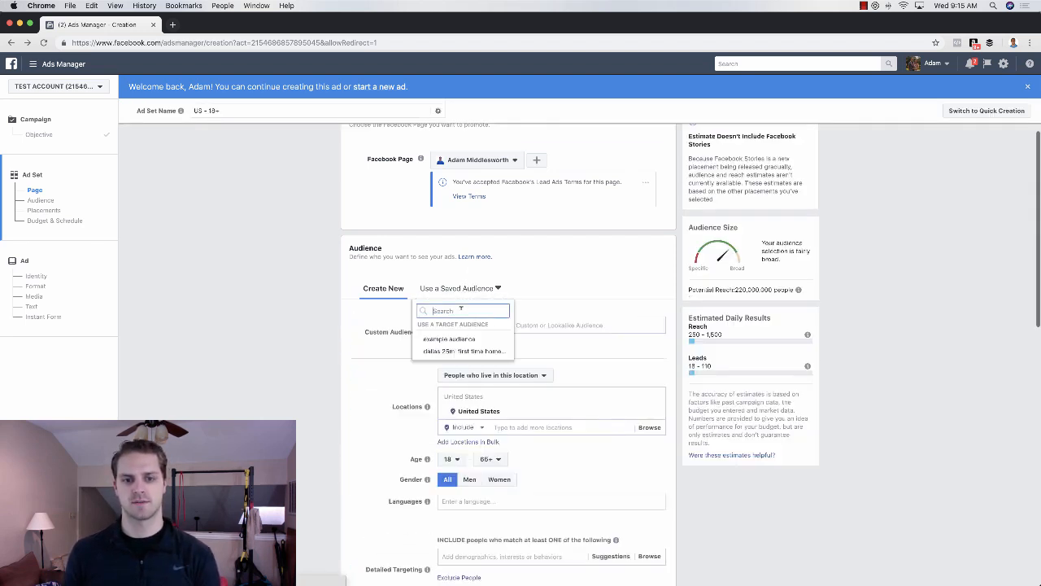
mouse_move(453, 340)
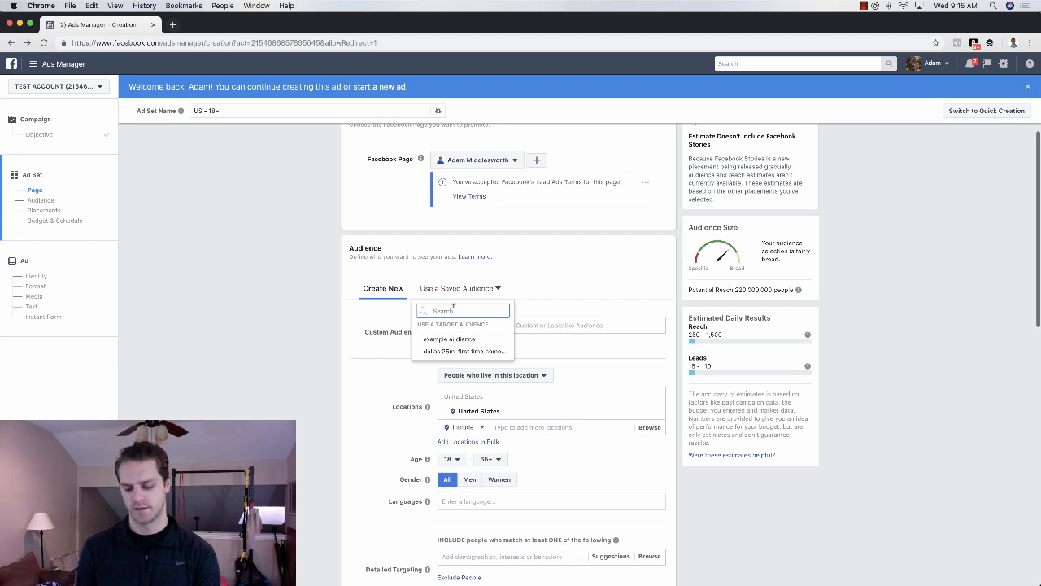
type("database")
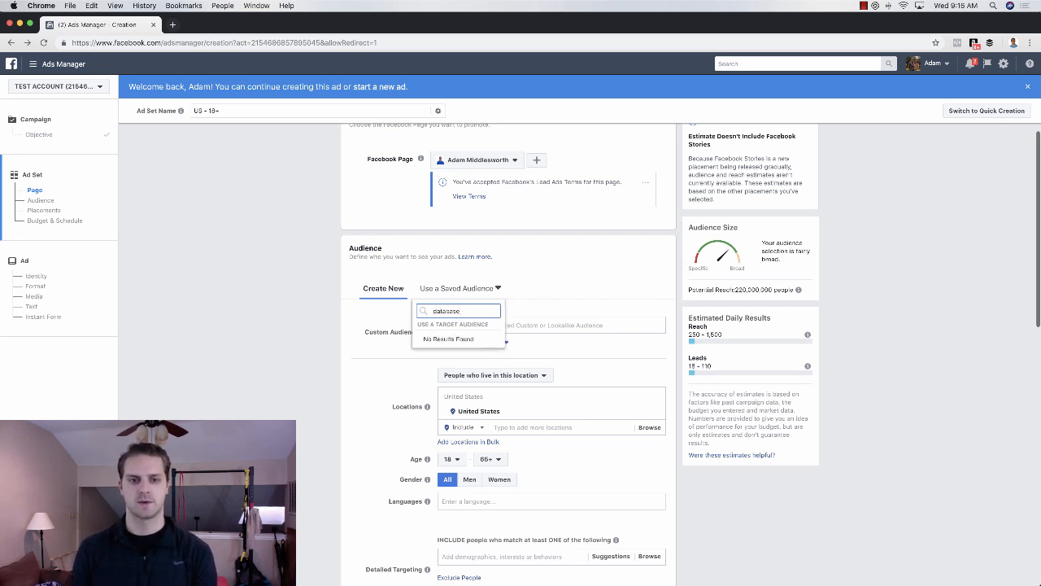